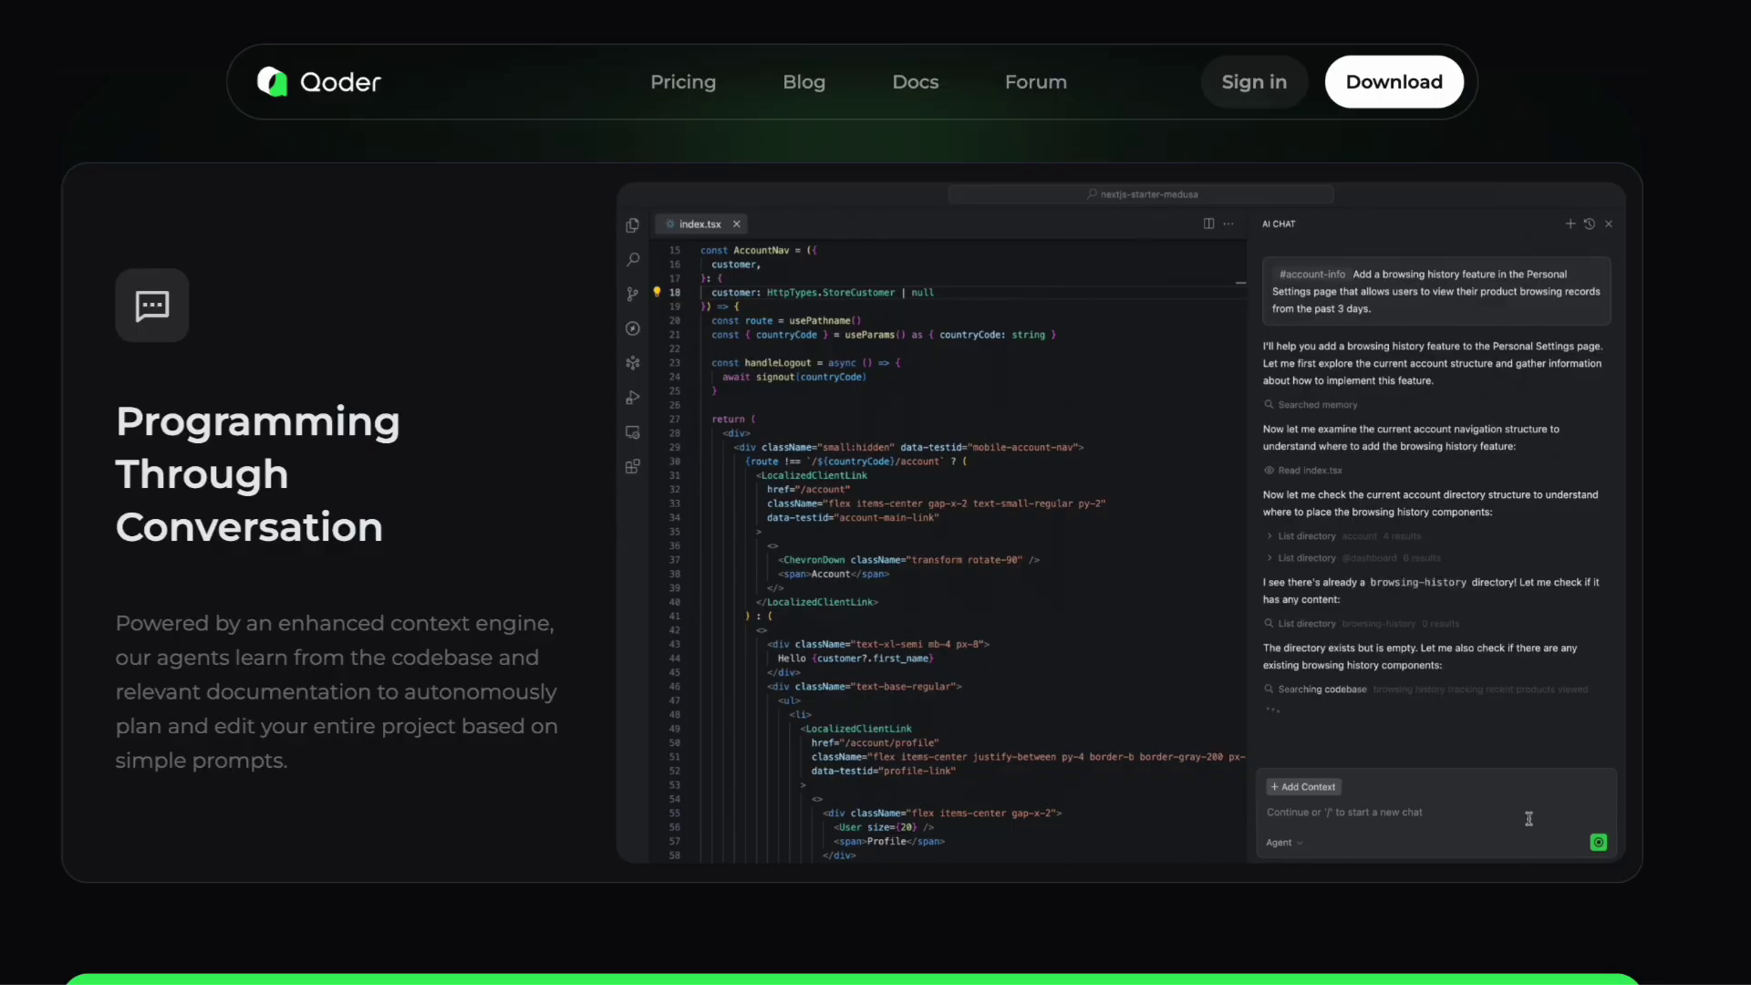
pyautogui.scroll(-5, 876, 547)
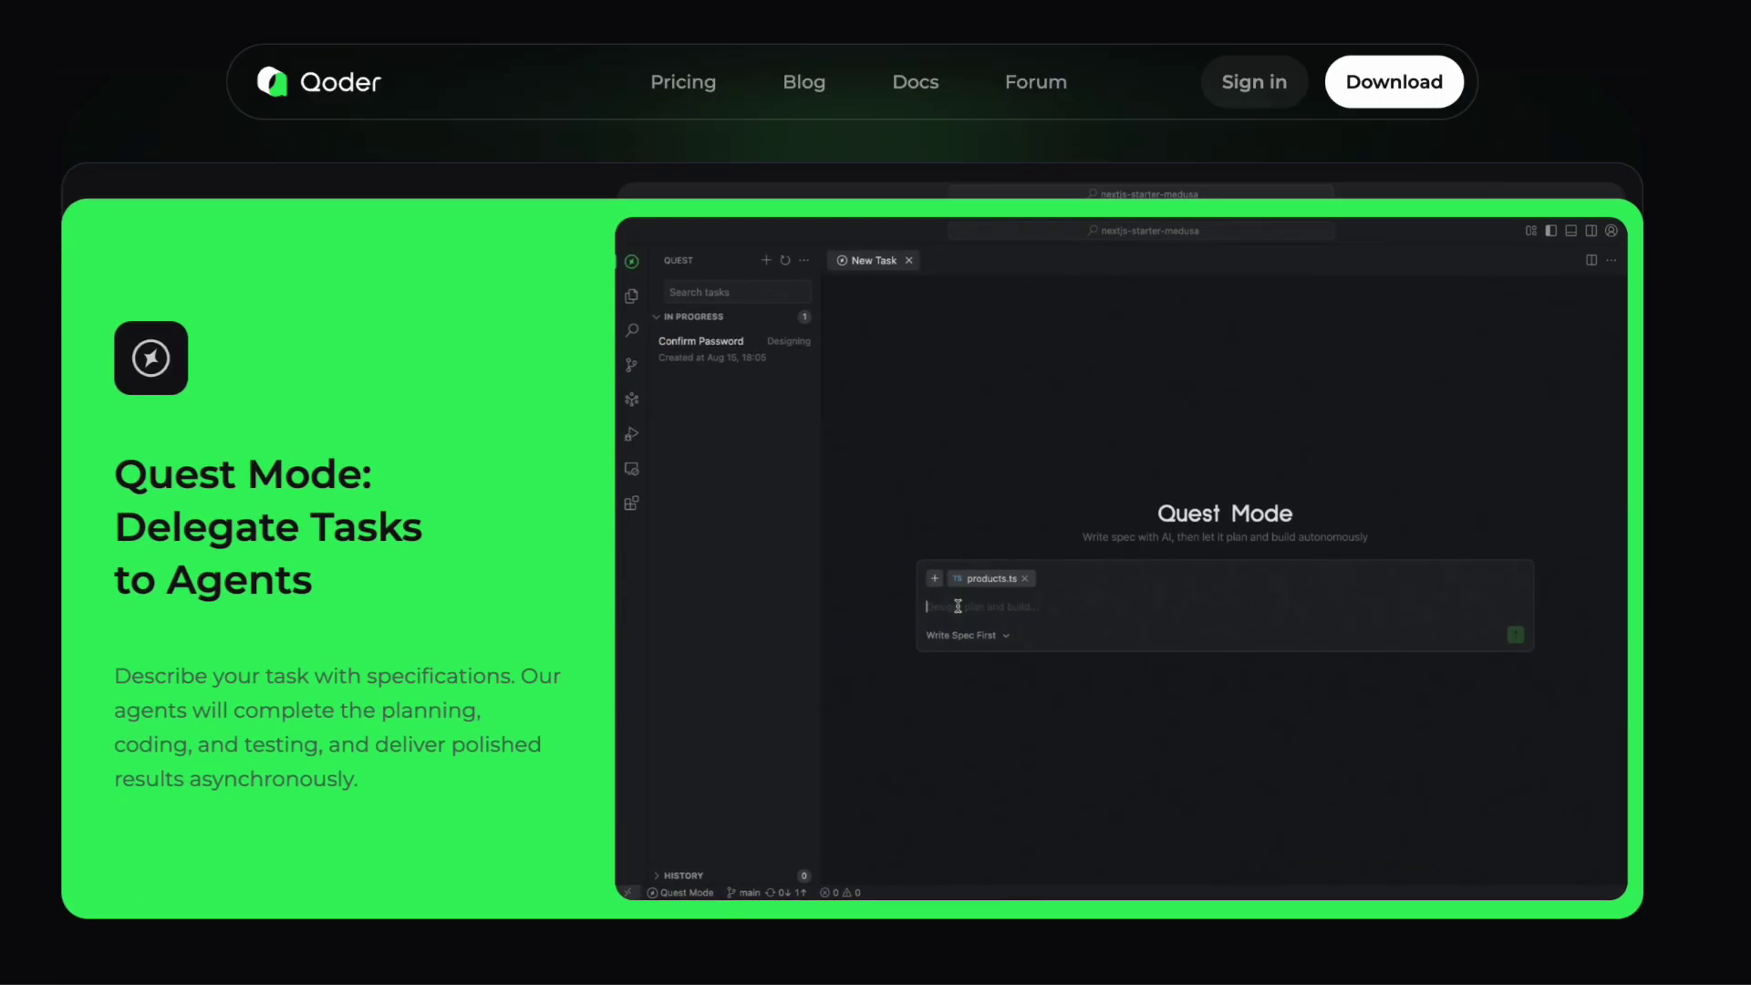
pyautogui.scroll(-1, 876, 547)
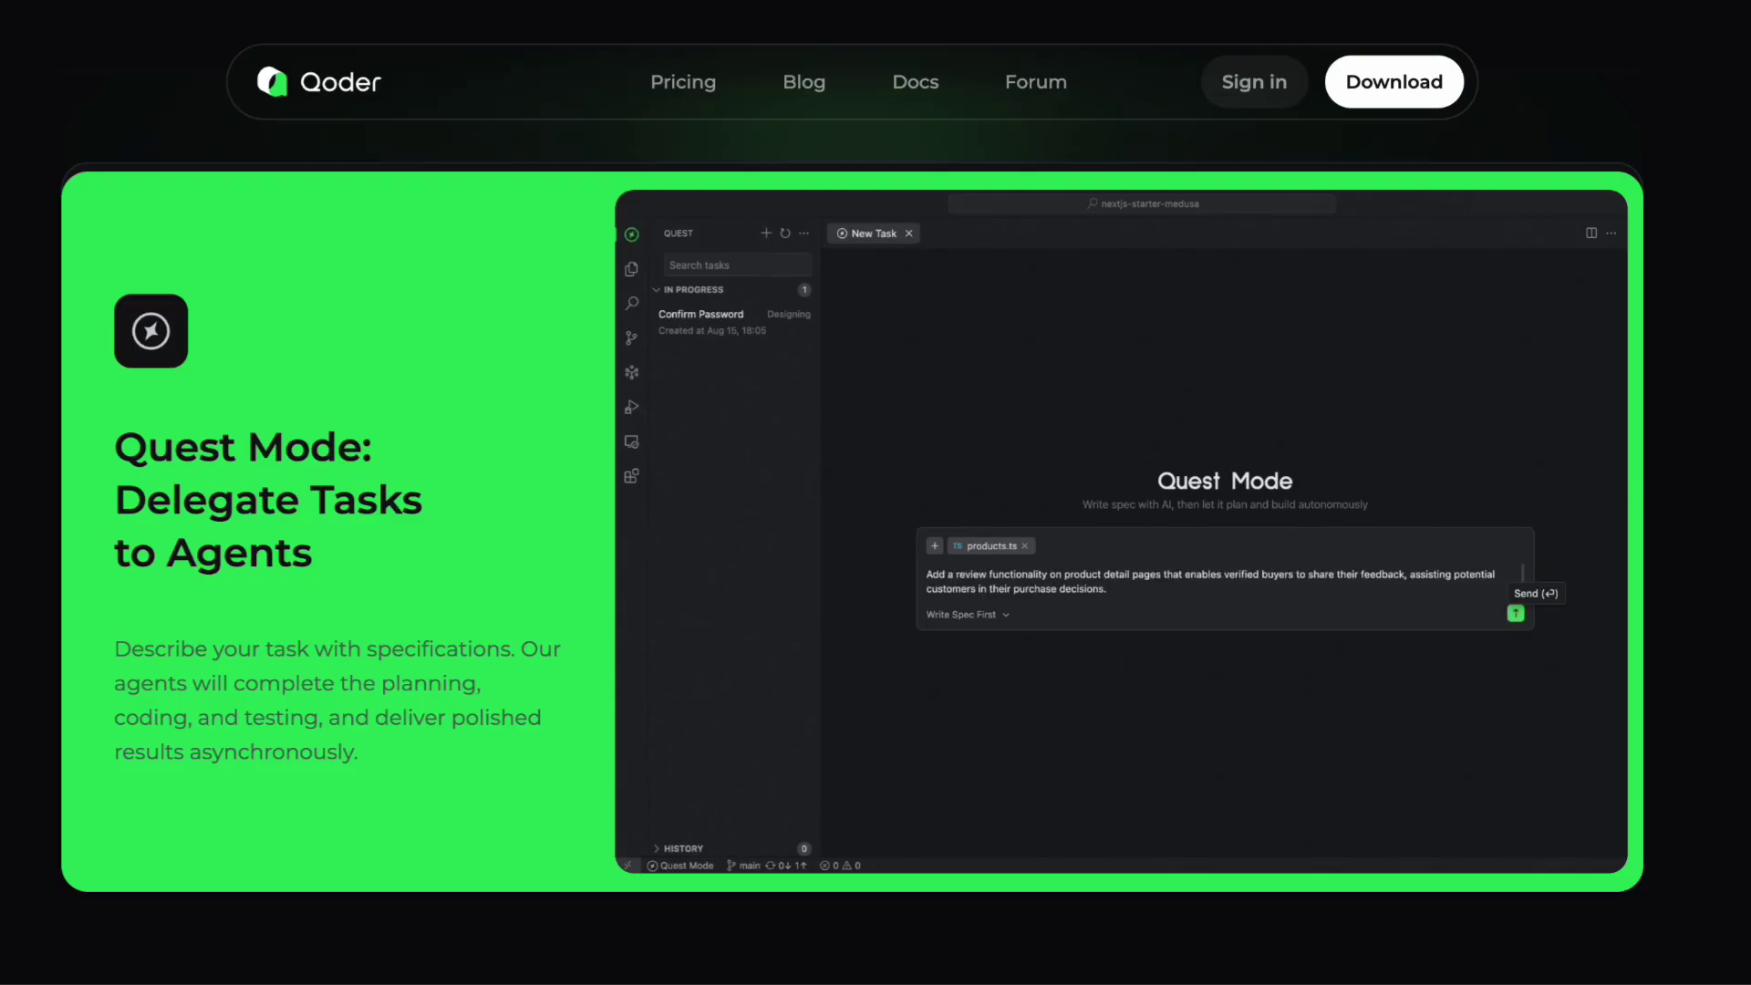
# Step: Go from the Qoder homepage to the Repo Wiki user guide in Qoder Docs
pyautogui.click(1520, 617)
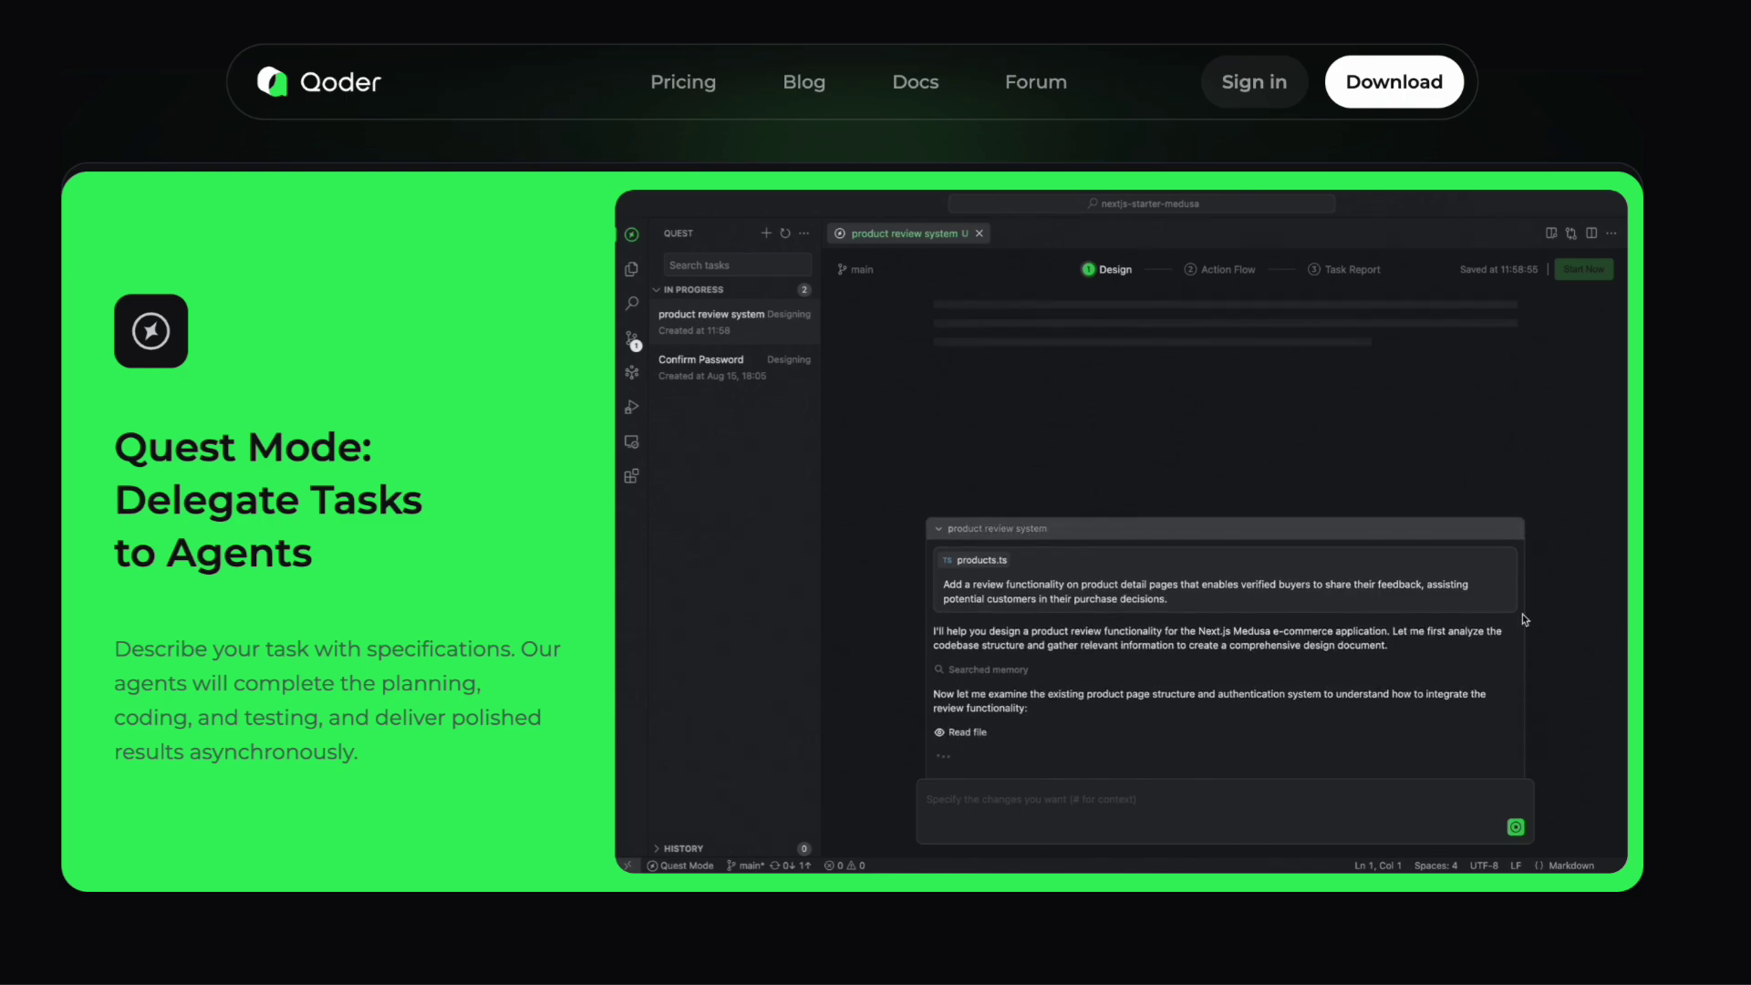
pyautogui.scroll(-4, 1523, 619)
pyautogui.scroll(-5, 1522, 116)
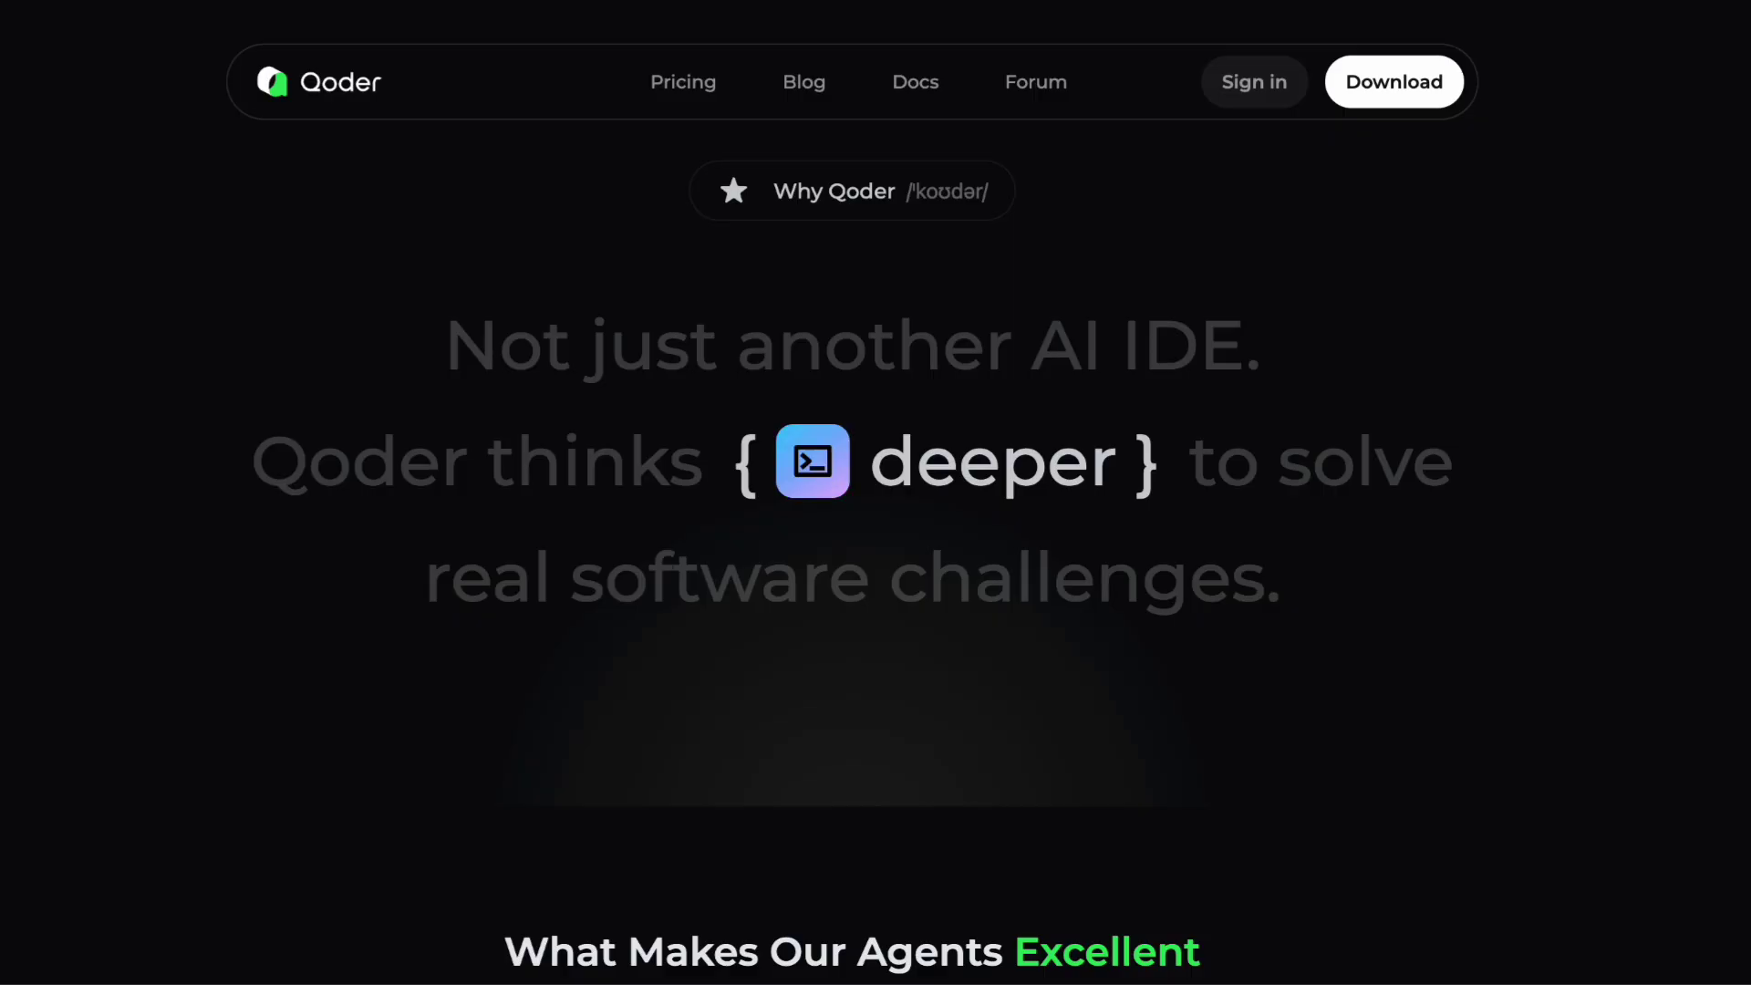
pyautogui.scroll(-3, 877, 494)
pyautogui.scroll(-3, 876, 492)
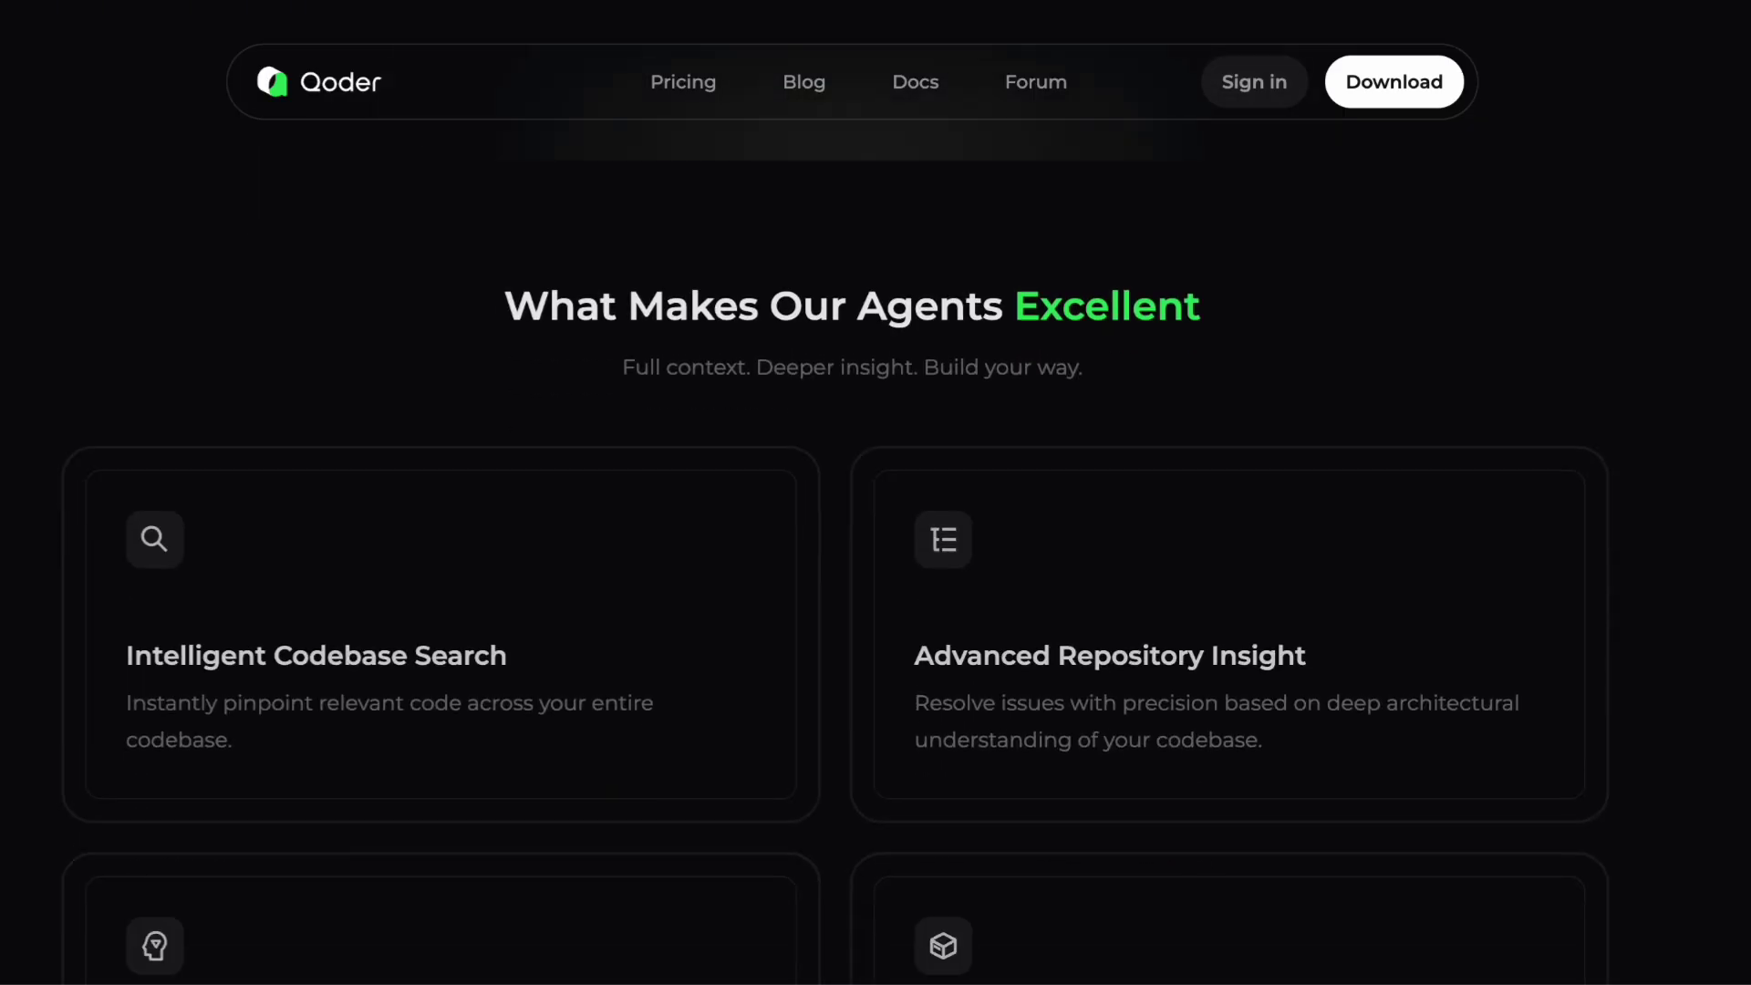
pyautogui.scroll(-3, 877, 493)
pyautogui.scroll(-1, 877, 492)
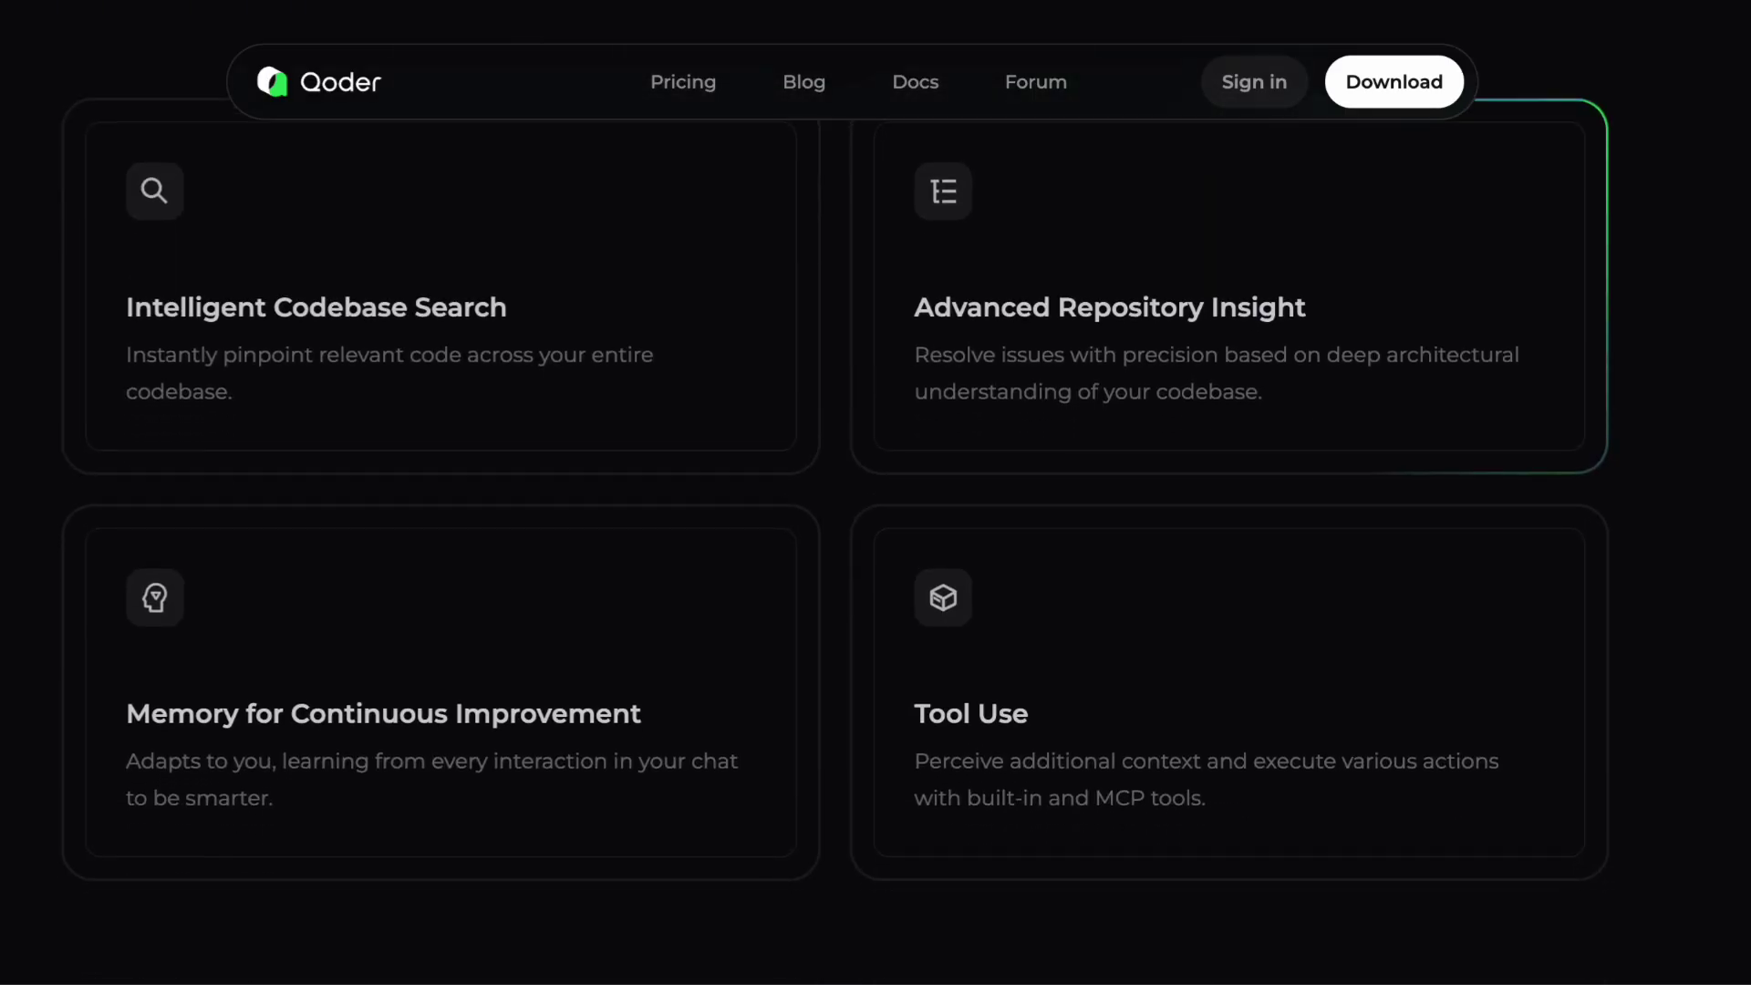
pyautogui.scroll(-4, 876, 492)
pyautogui.scroll(3, 877, 493)
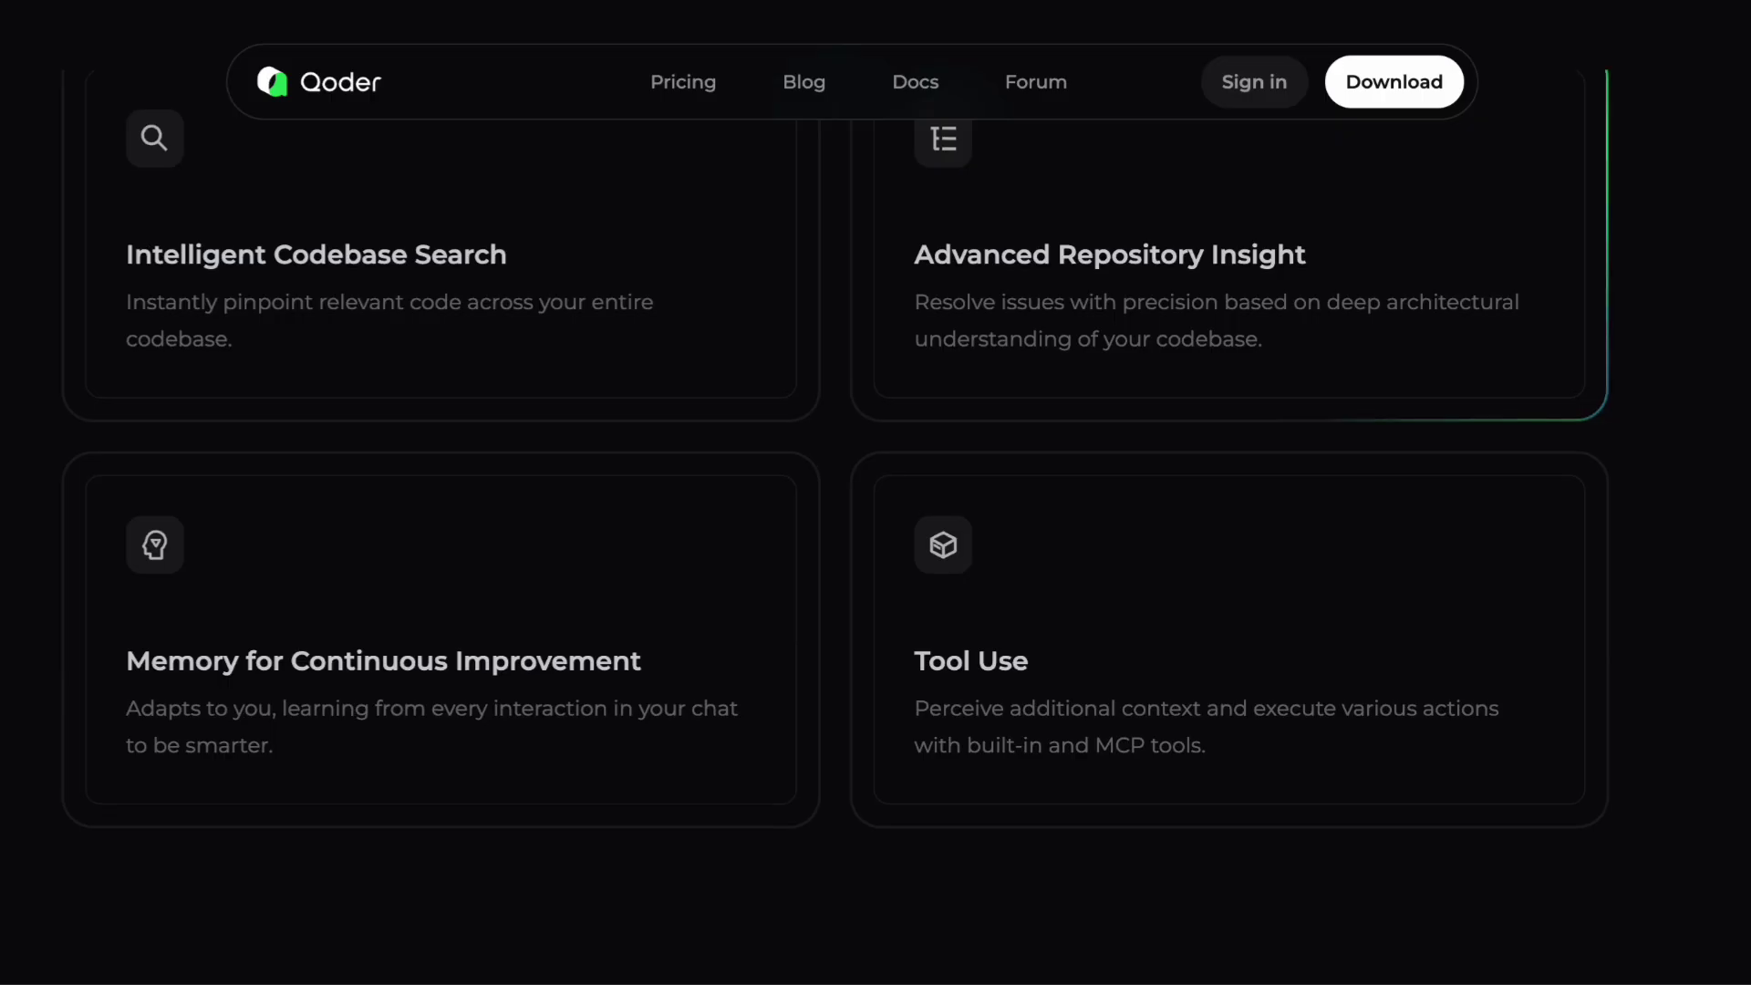
pyautogui.scroll(1, 876, 492)
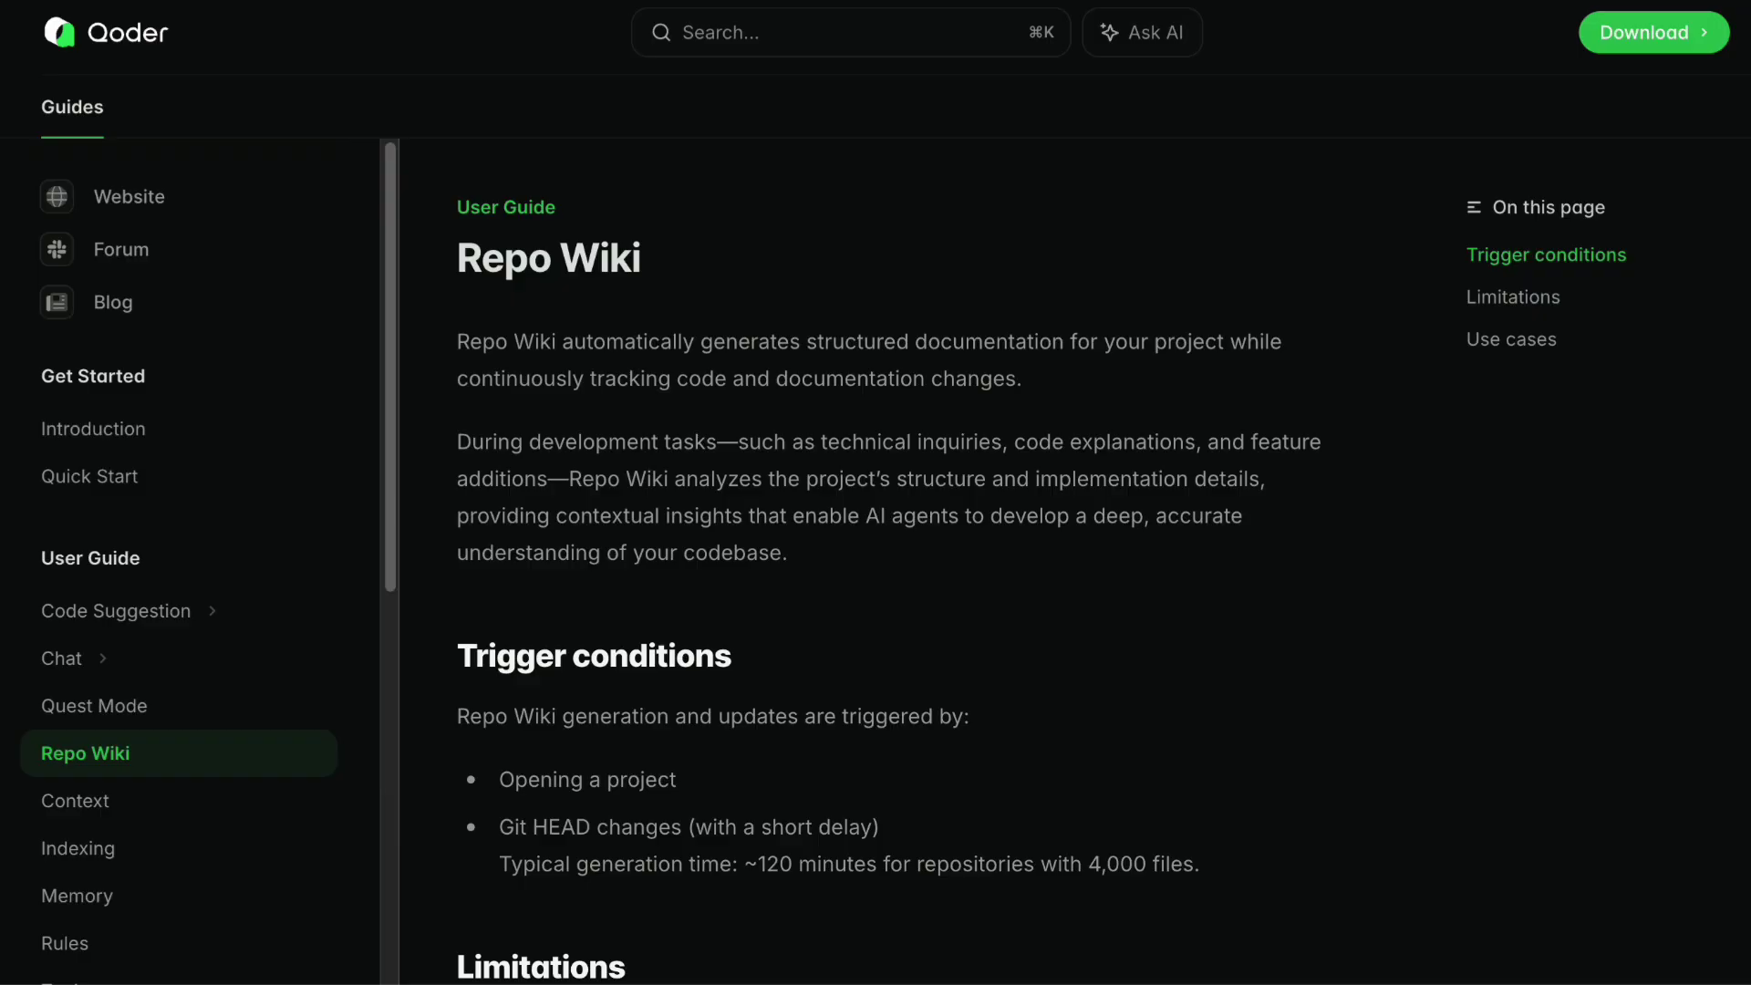
# Step: Clear the text selection on the Repo Wiki guide page
pyautogui.click(981, 395)
pyautogui.scroll(-1, 998, 538)
pyautogui.scroll(-2, 996, 538)
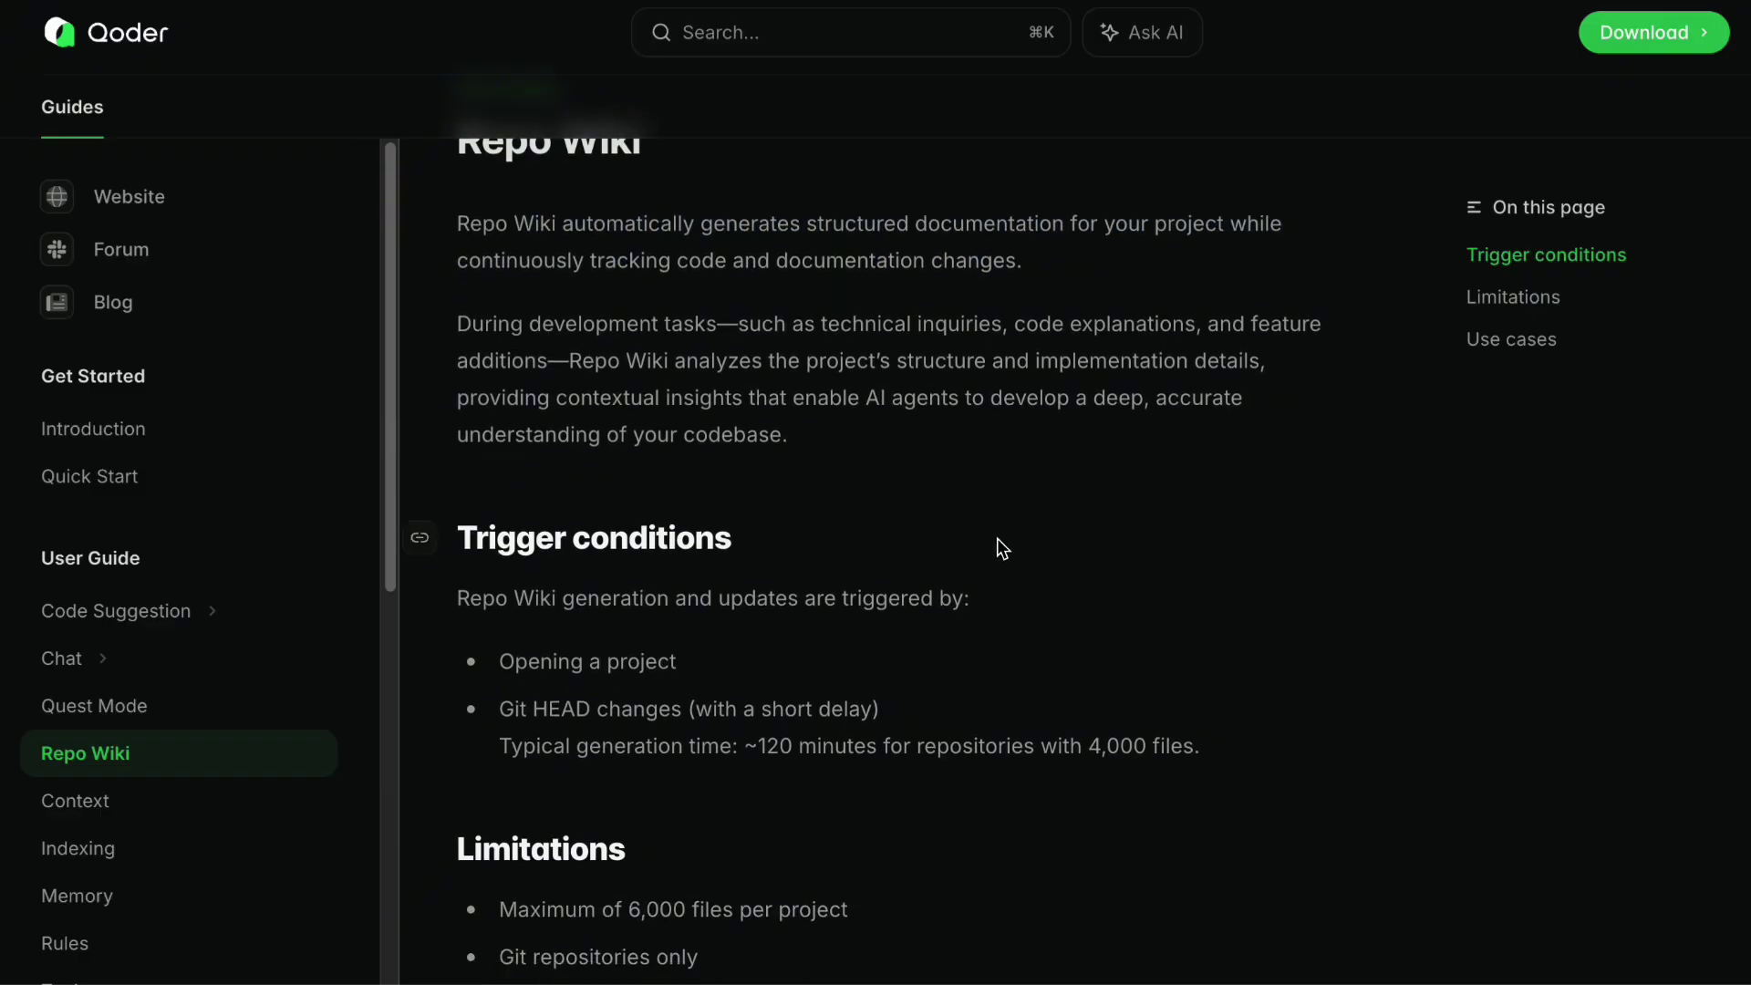
pyautogui.scroll(-2, 995, 543)
pyautogui.scroll(-2, 993, 543)
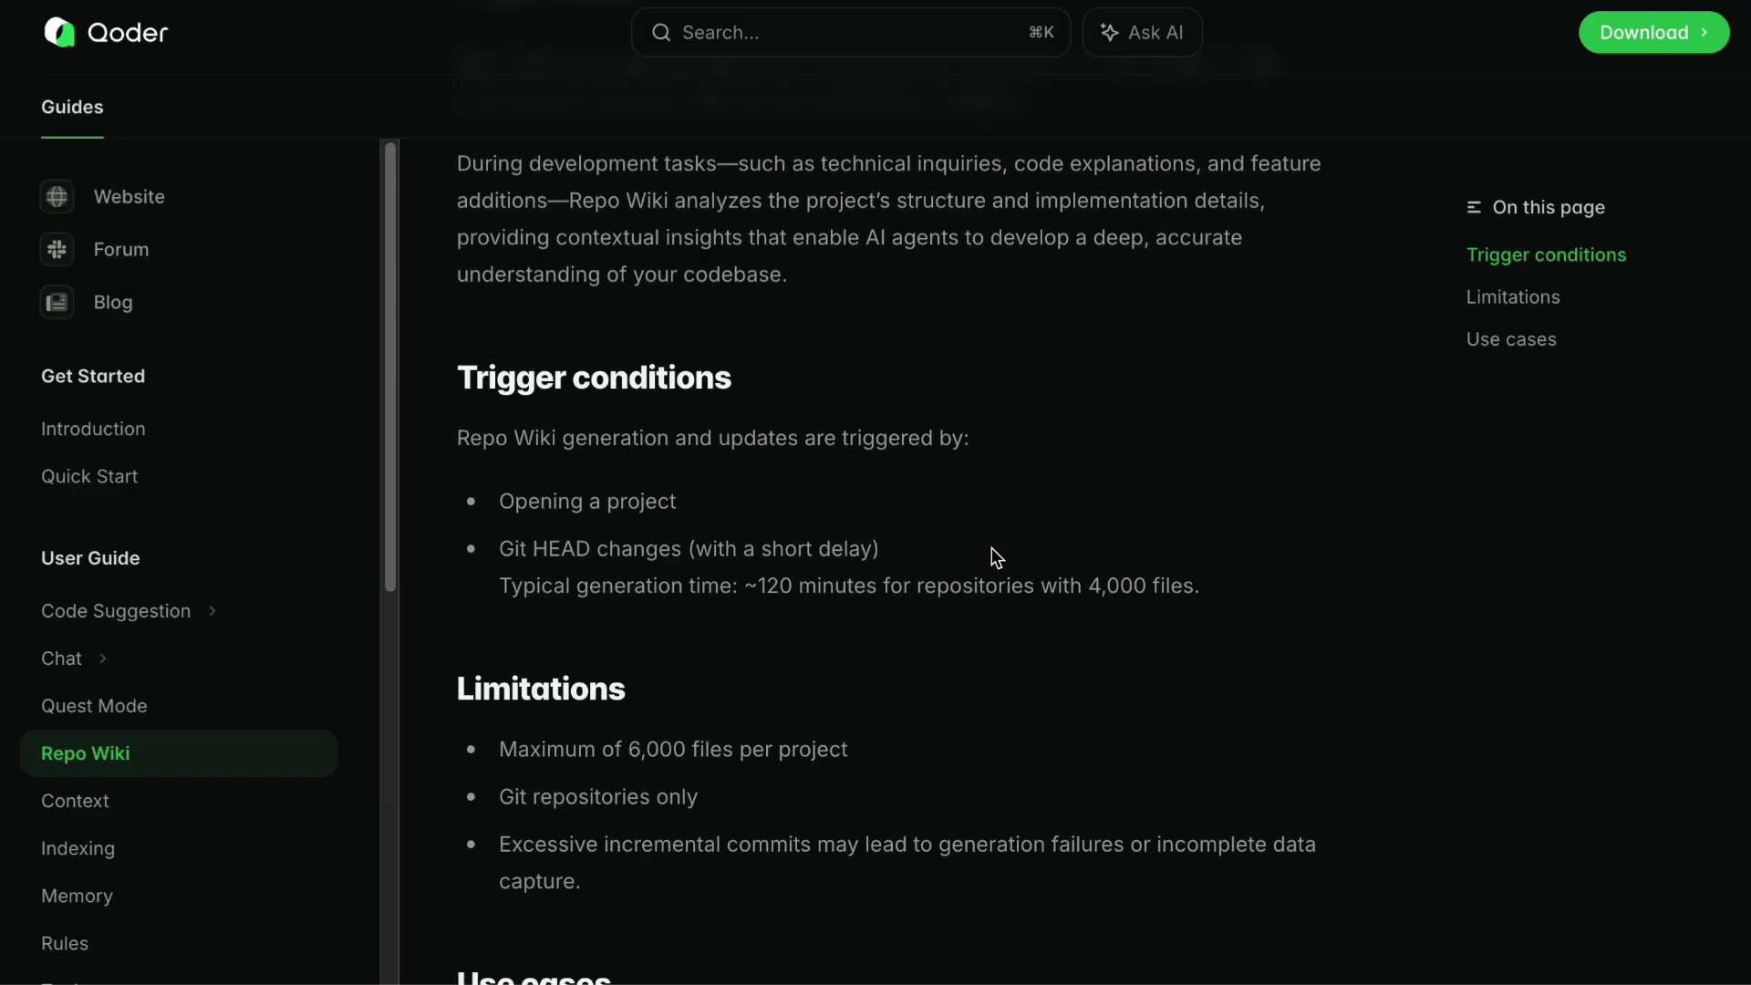
pyautogui.scroll(-1, 993, 547)
pyautogui.scroll(-2, 983, 559)
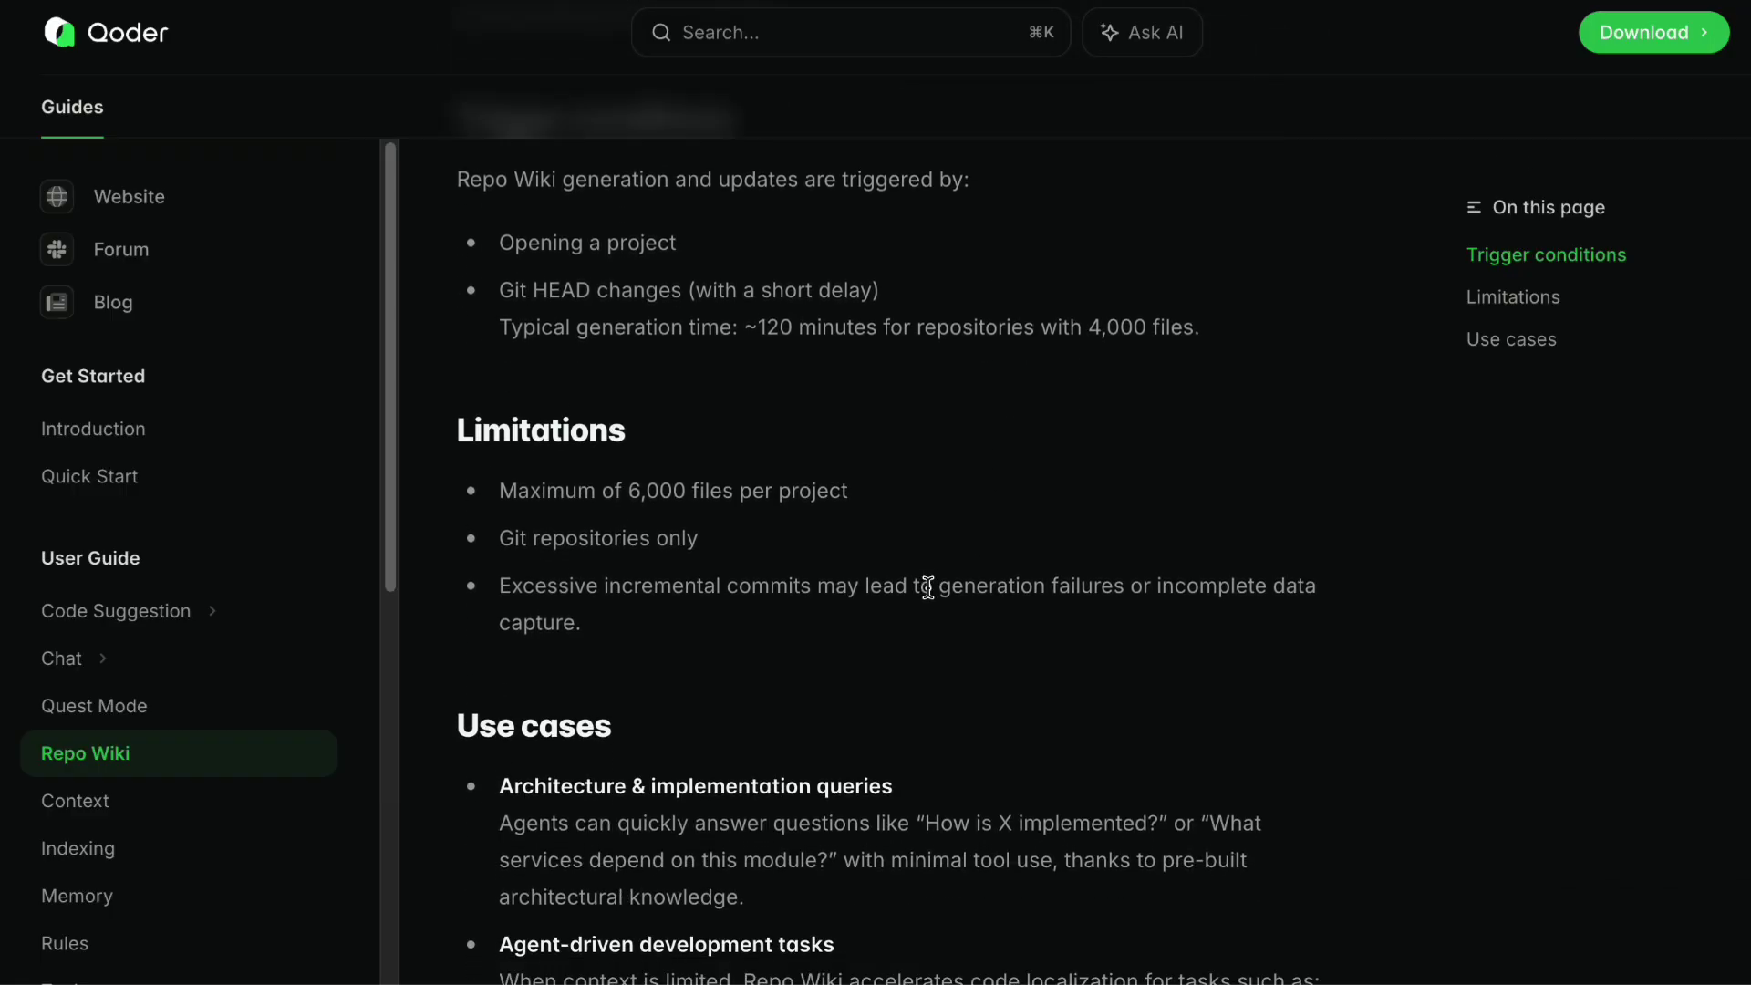
pyautogui.scroll(-2, 213, 726)
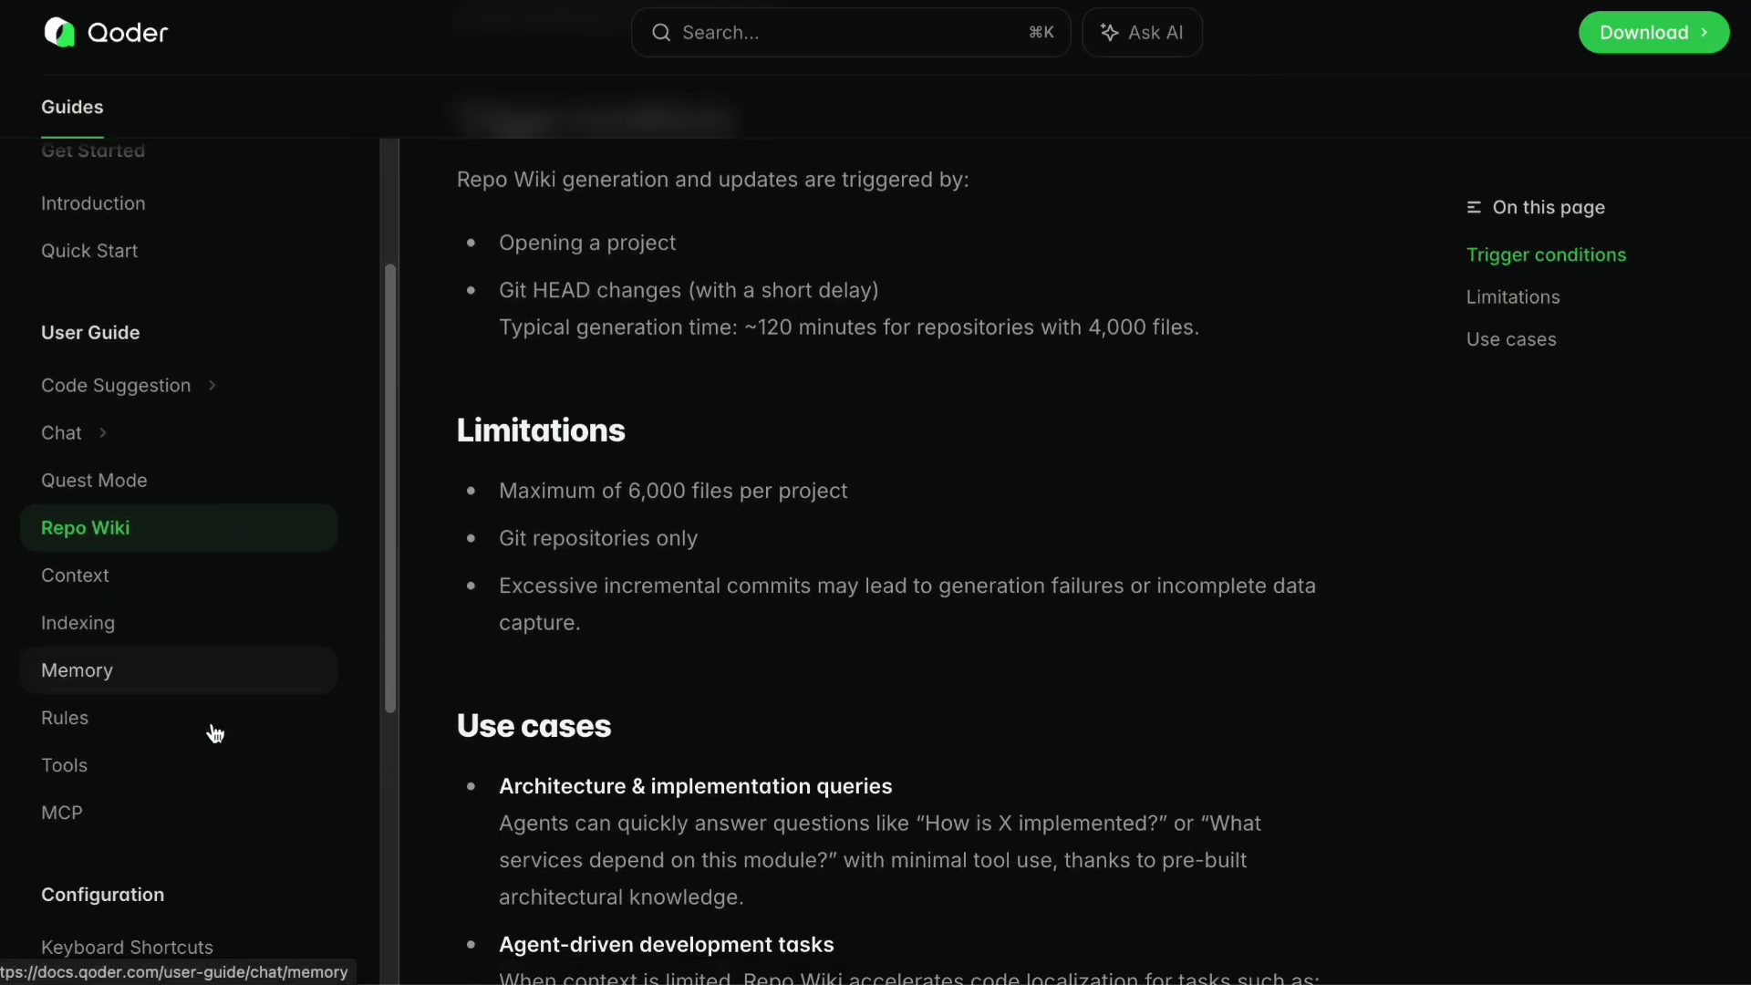
pyautogui.scroll(-2, 202, 711)
pyautogui.scroll(-1, 202, 712)
pyautogui.scroll(-1, 976, 727)
pyautogui.scroll(-2, 977, 727)
pyautogui.scroll(-2, 1000, 711)
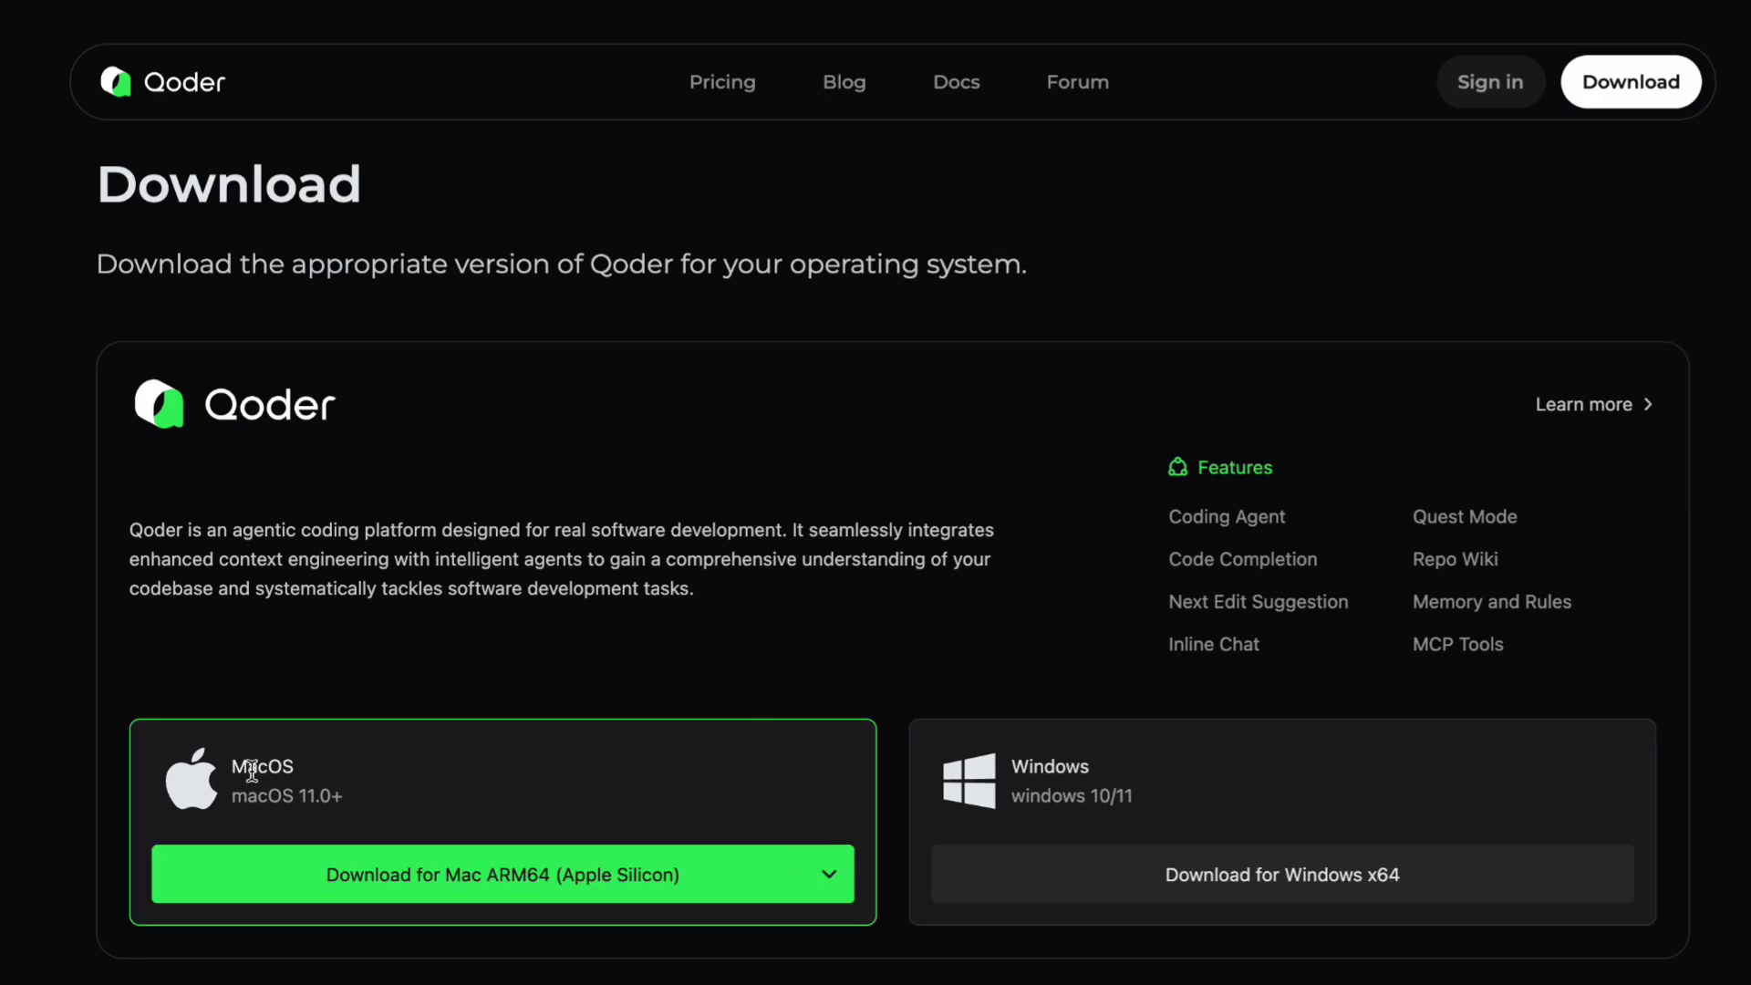
# Step: Get from the Mac ARM64 download to Qoder's settings import screen
pyautogui.moveTo(249, 770); pyautogui.dragTo(419, 844)
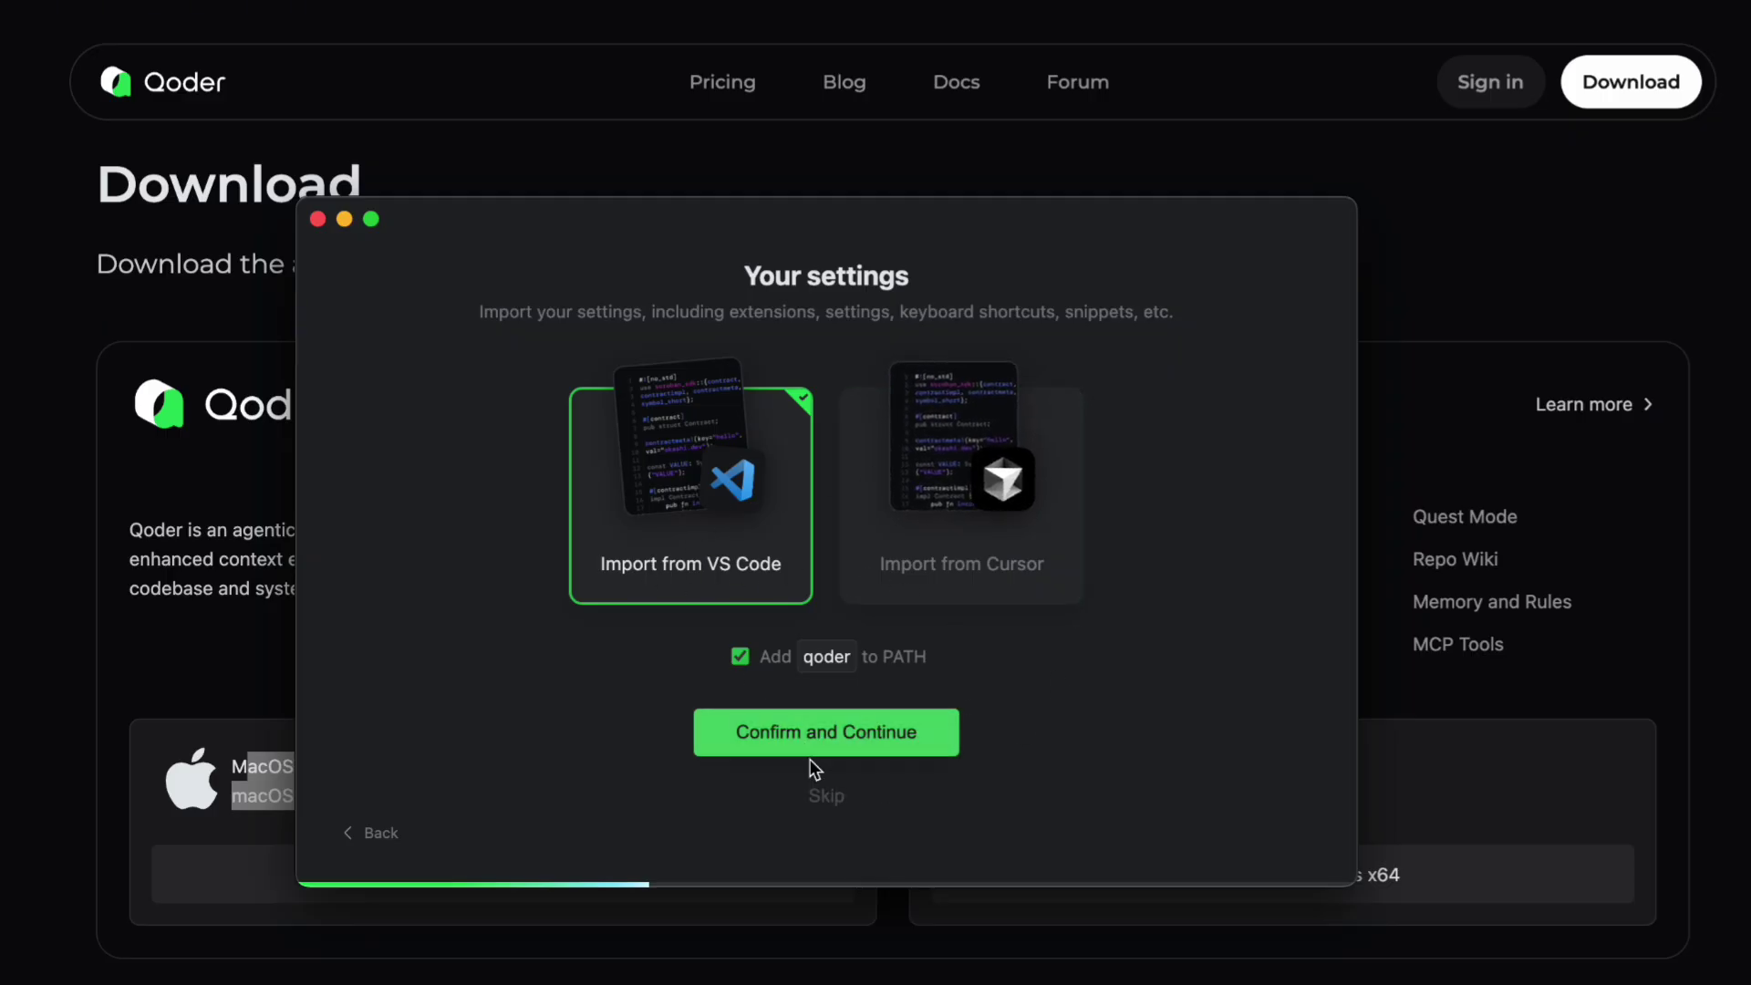
# Step: Import VS Code settings, preview themes, and continue with Qoder Dark selected
pyautogui.click(800, 791)
pyautogui.click(794, 514)
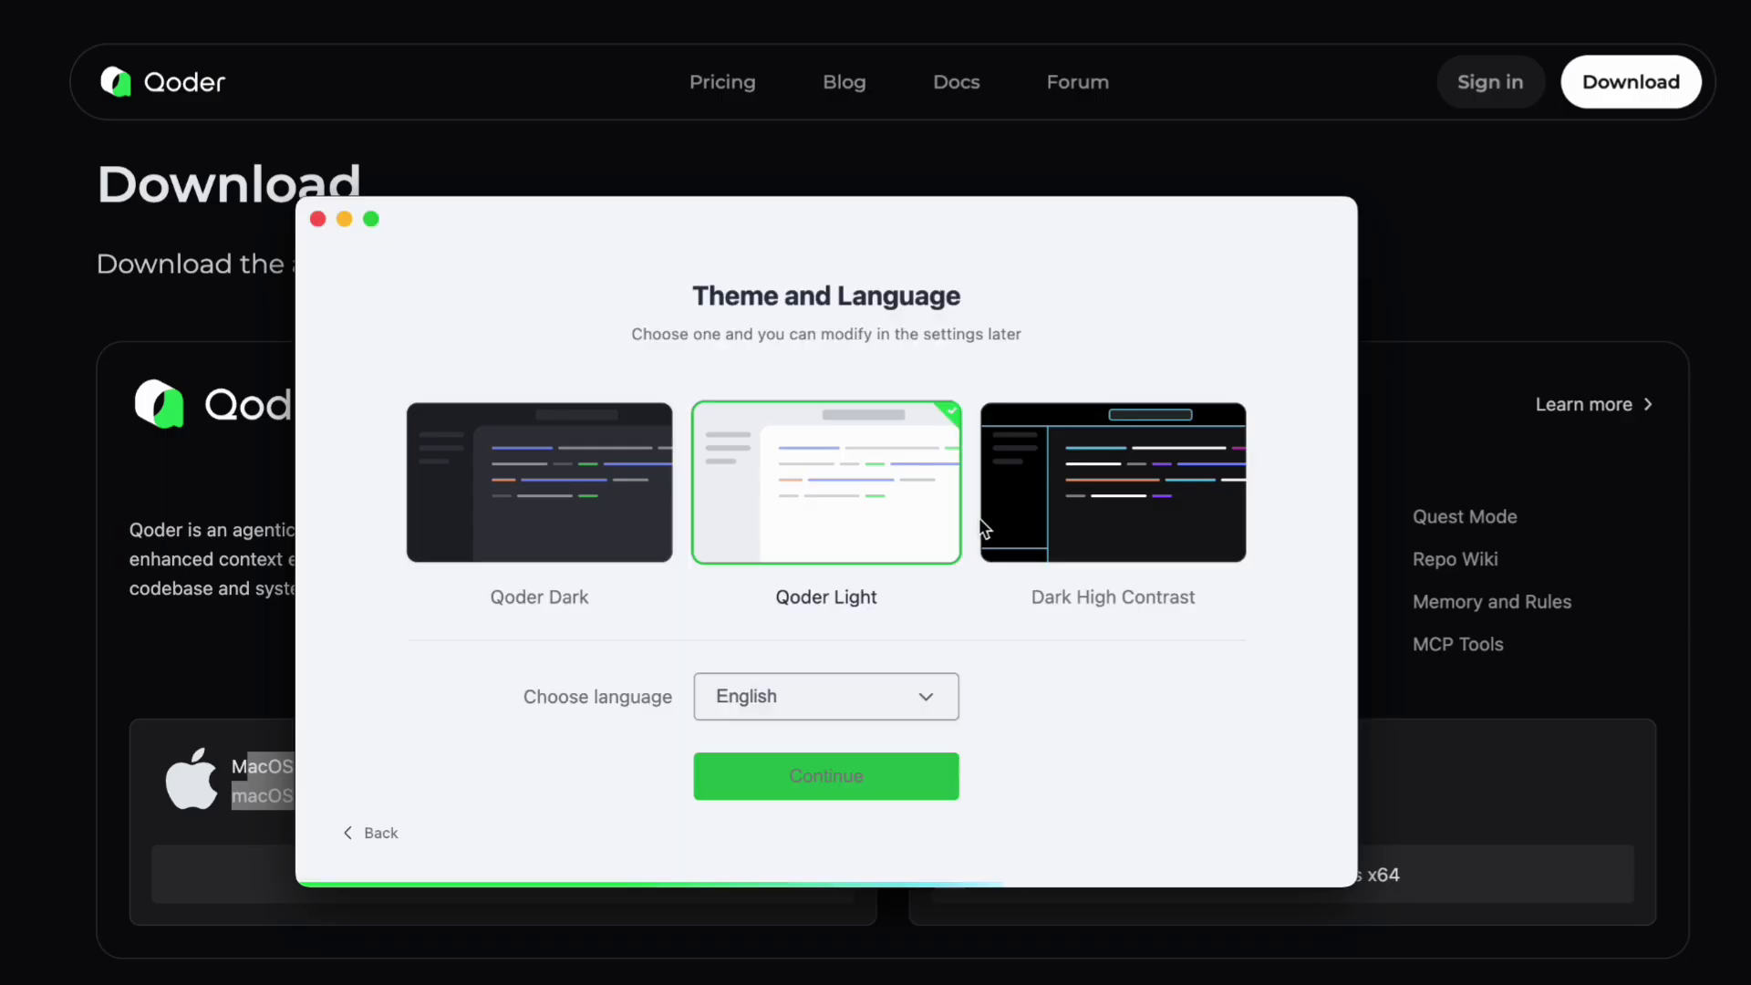
pyautogui.click(1157, 520)
pyautogui.click(638, 516)
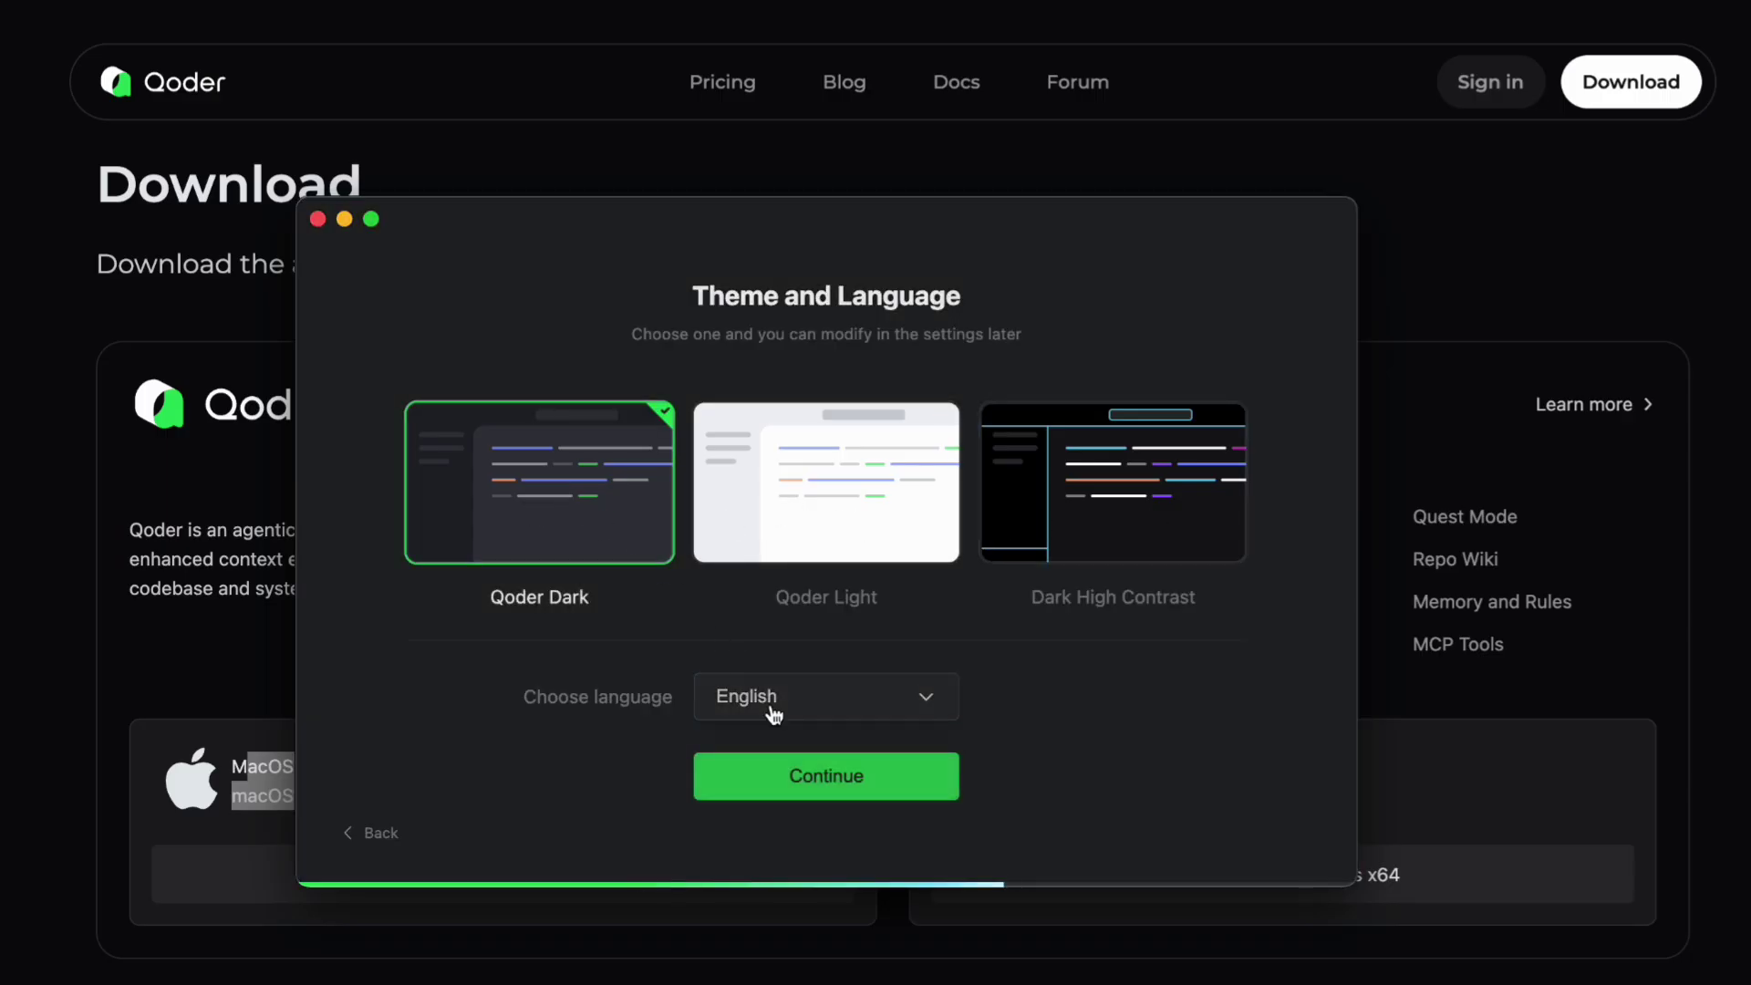
pyautogui.click(811, 783)
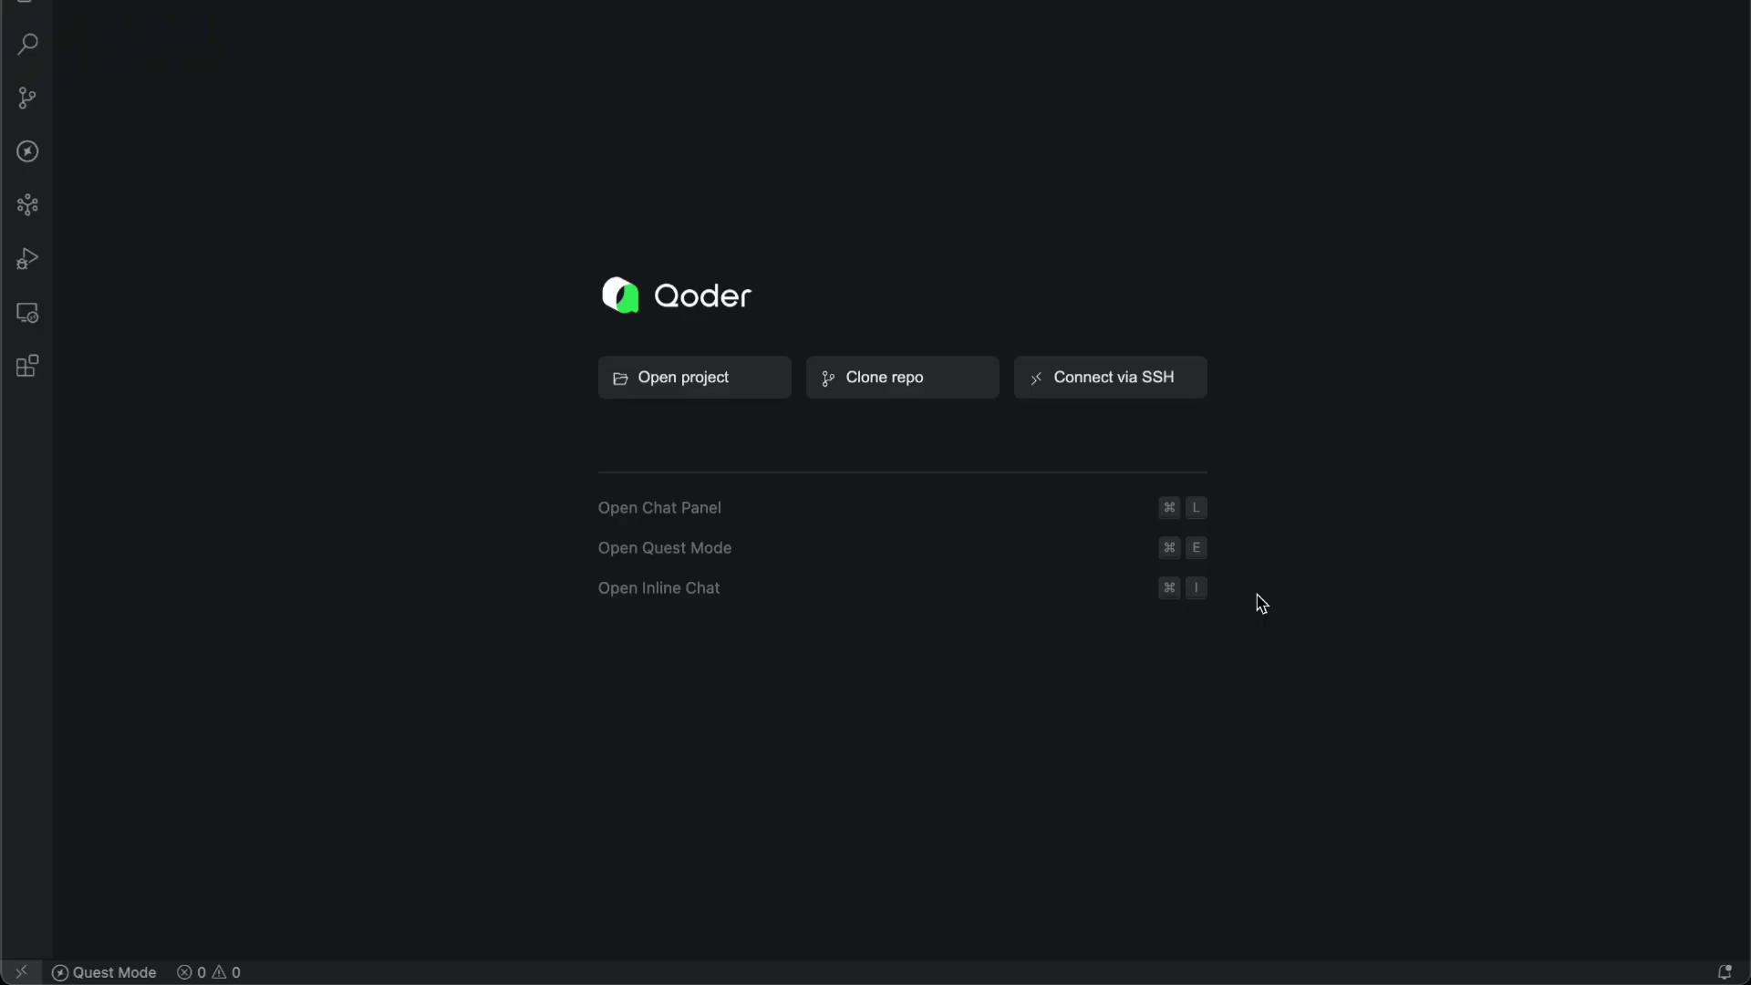
# Step: Open the chat panel with Cmd+L and focus its message field
pyautogui.press('super+l')
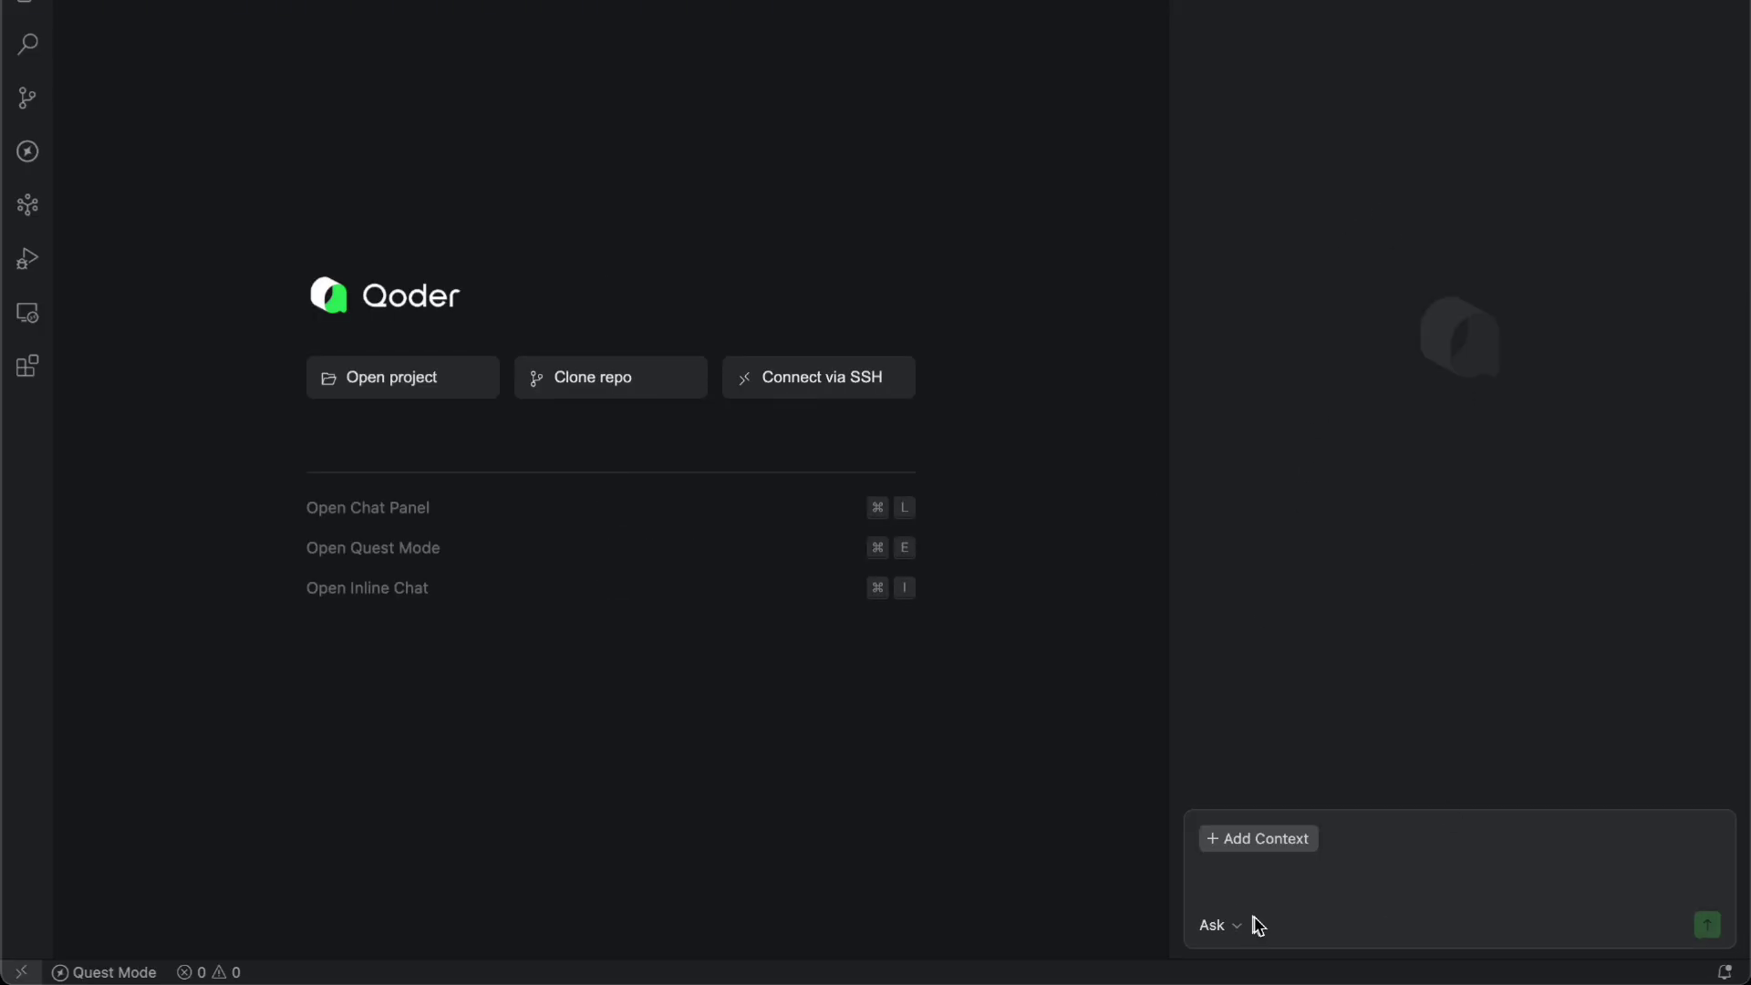
pyautogui.click(1307, 883)
# Step: Check the chat mode dropdown for the available Ask and Agent modes
pyautogui.click(1222, 930)
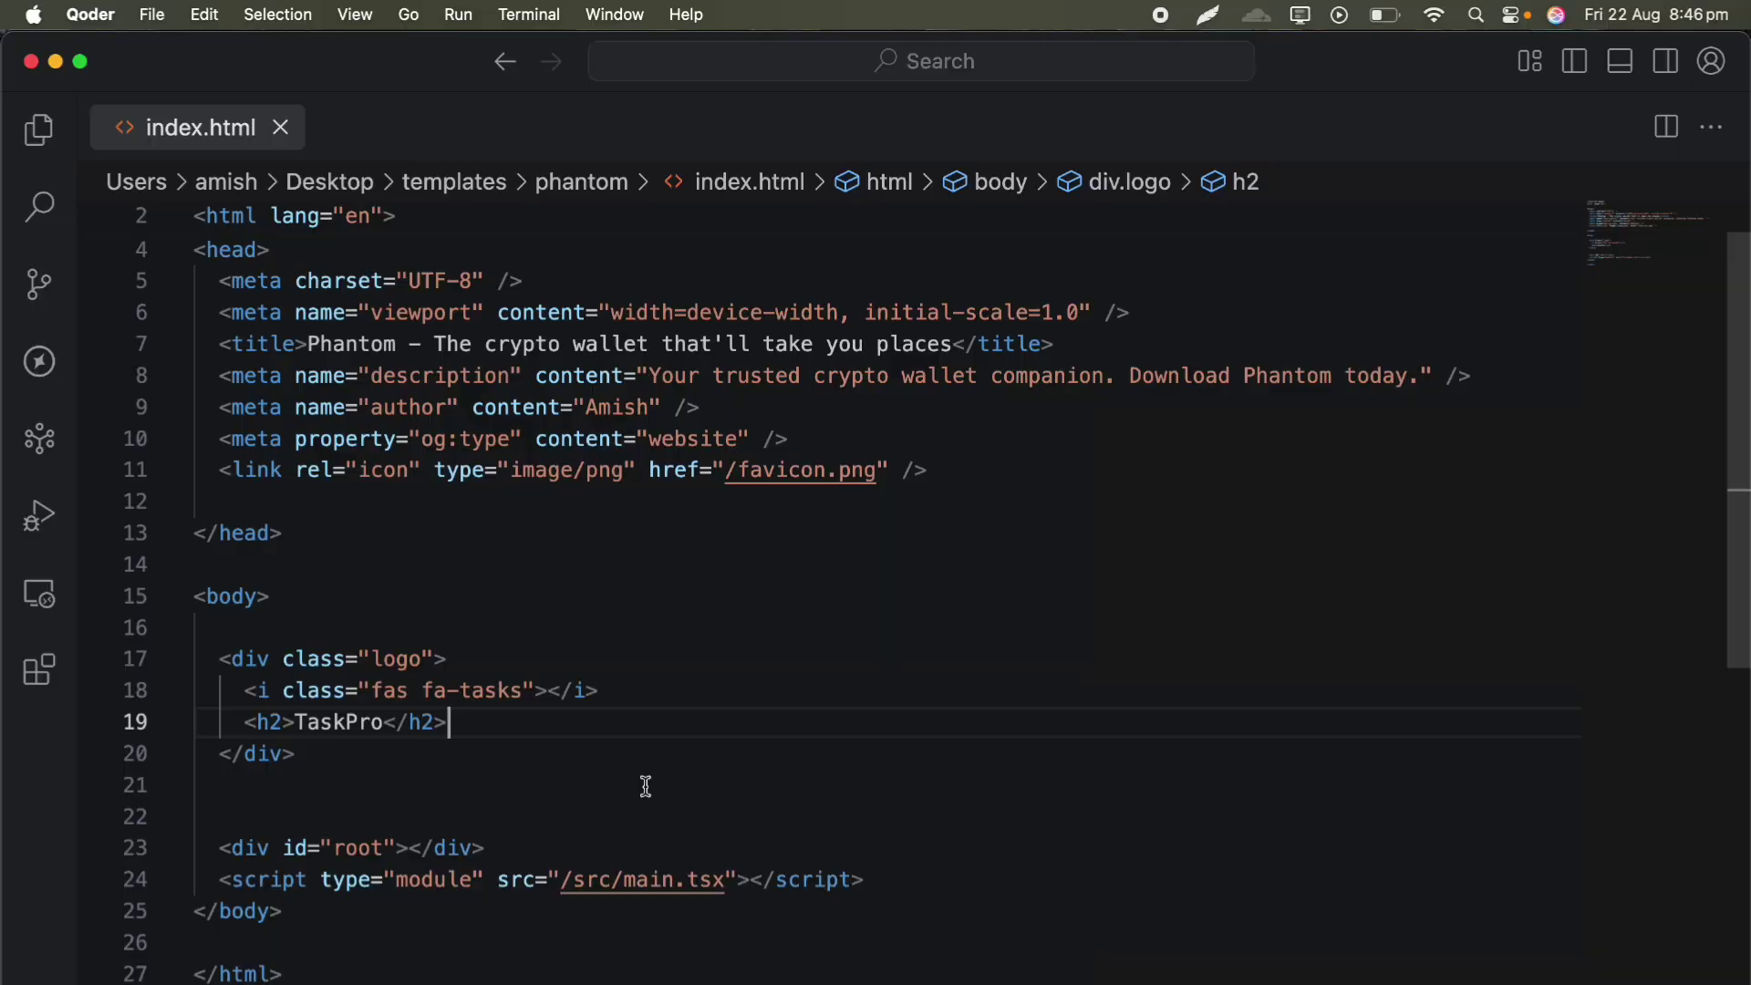
# Step: Inline-edit the TaskPro logo block to fa-ghost and Phantom, accepting the change
pyautogui.click(336, 784)
pyautogui.moveTo(295, 754)
pyautogui.mouseDown()
pyautogui.moveTo(219, 753)
pyautogui.moveTo(194, 668)
pyautogui.mouseUp()
pyautogui.click(441, 743)
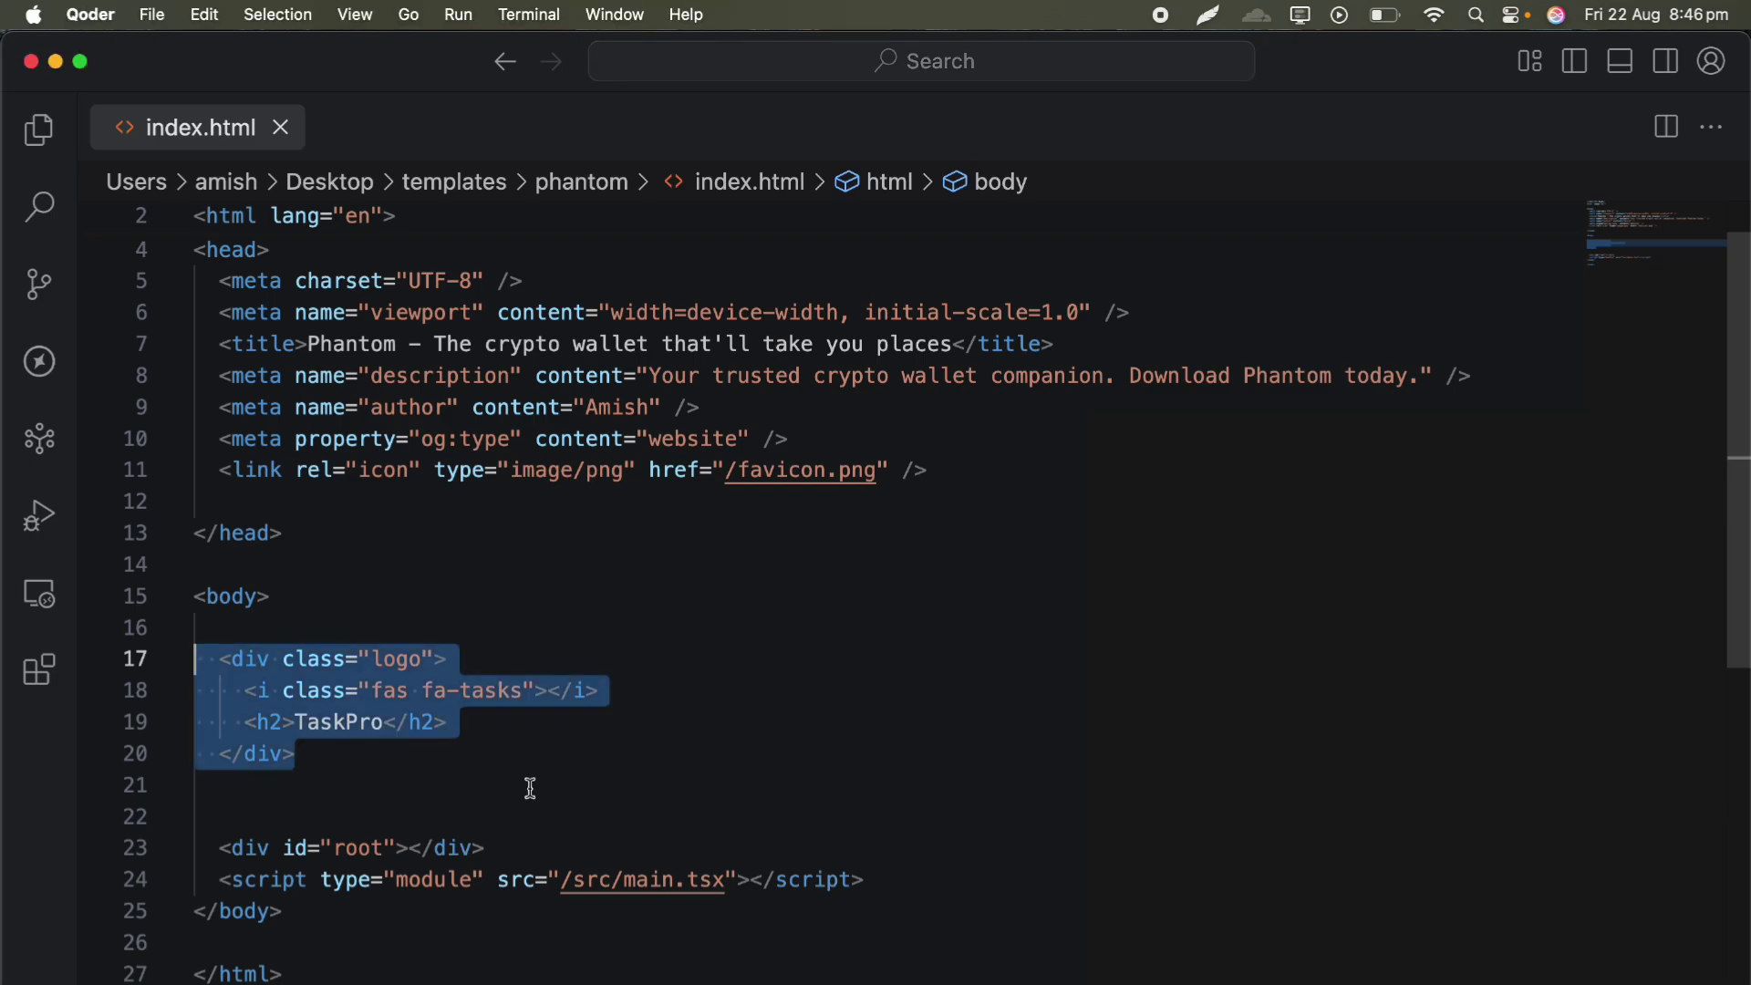
pyautogui.press('super+k')
pyautogui.scroll(-3, 530, 786)
pyautogui.scroll(-2, 411, 684)
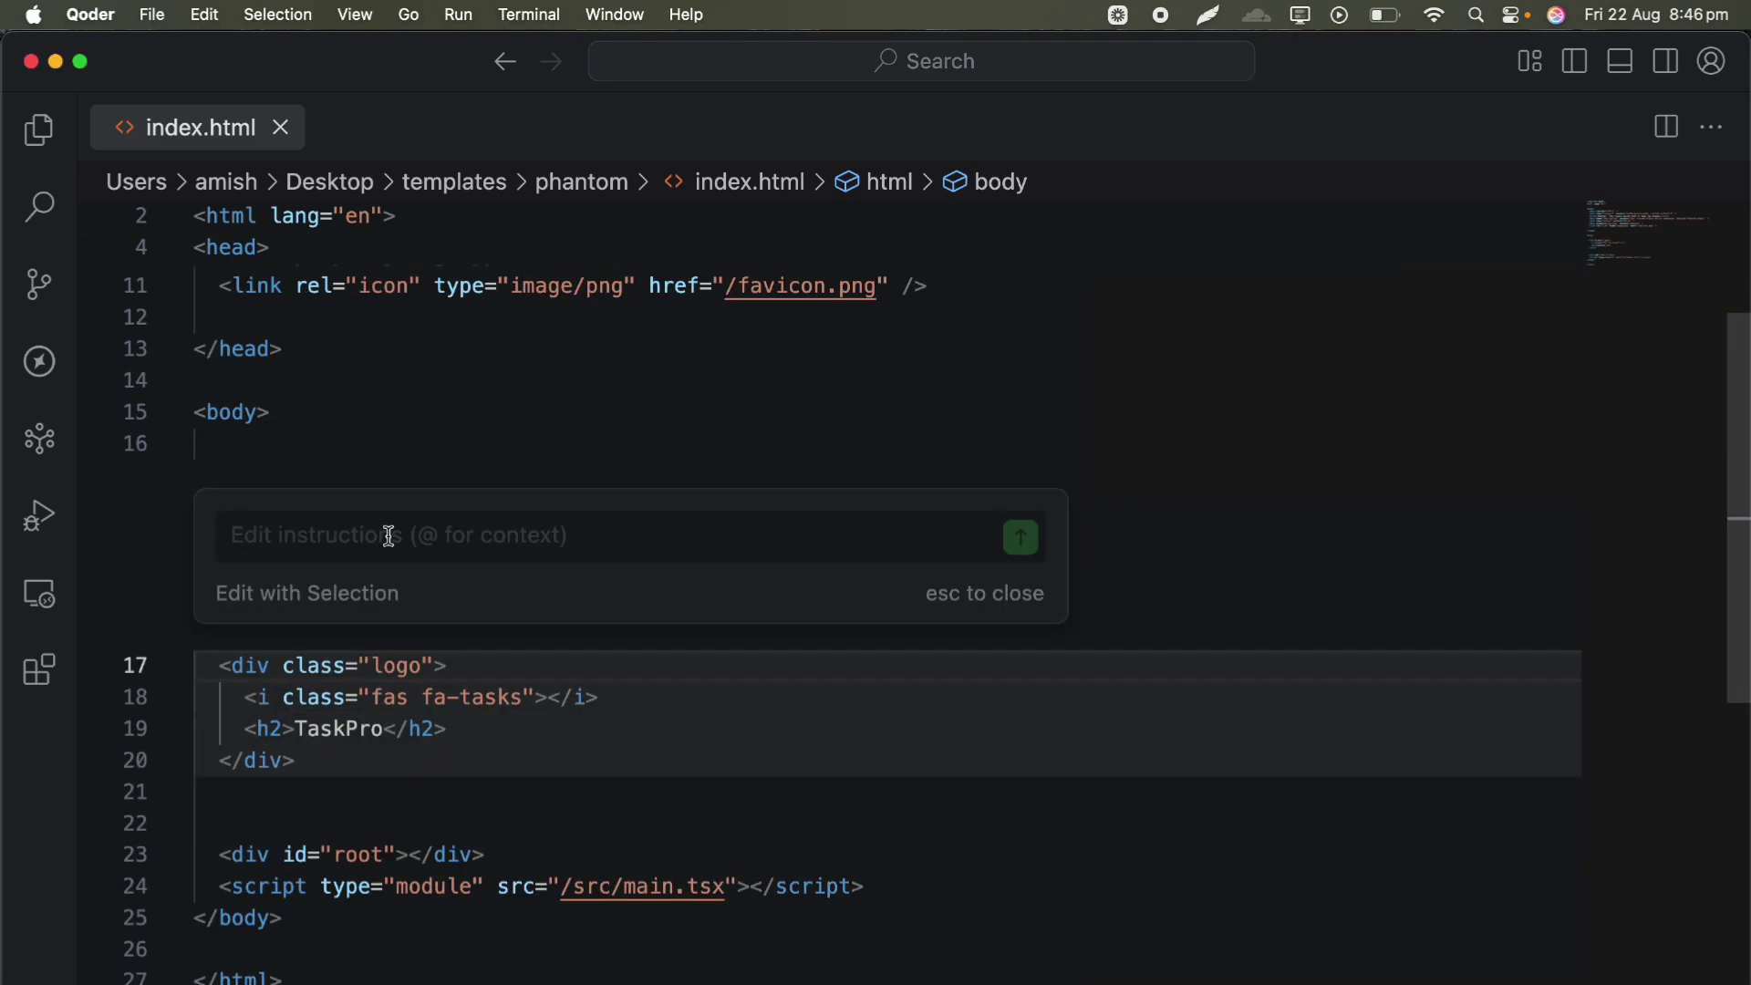
pyautogui.write('change this code')
pyautogui.press('Return')
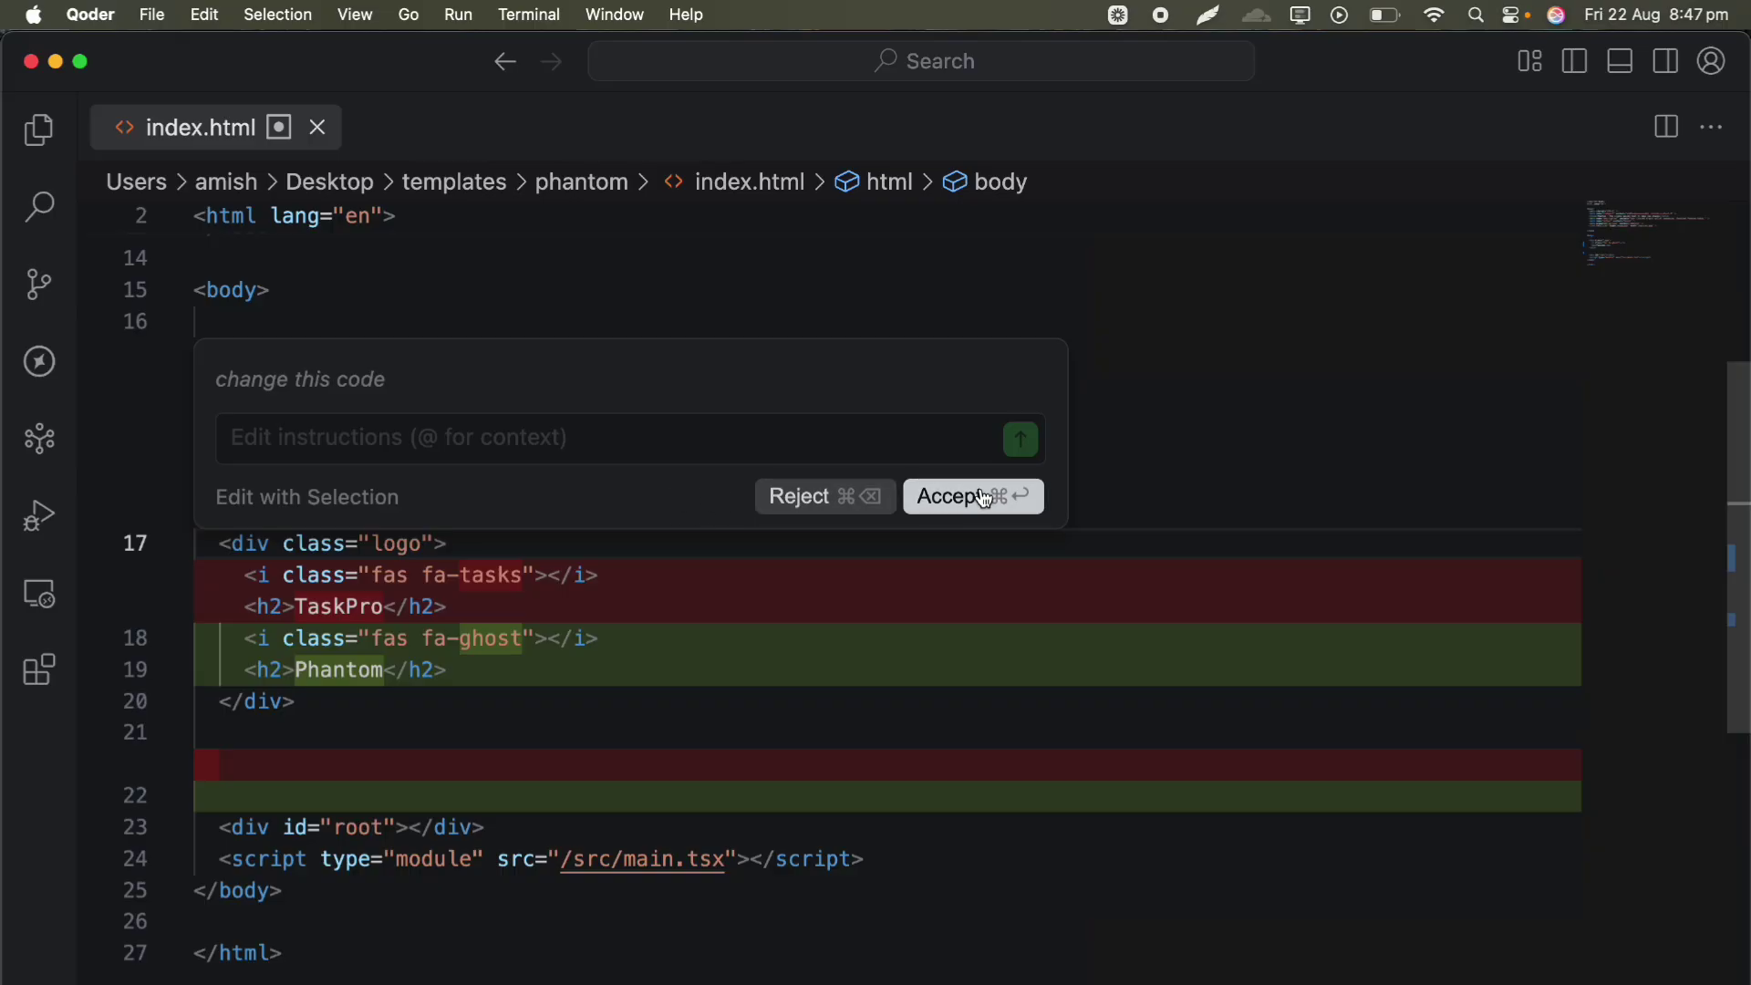
pyautogui.click(982, 497)
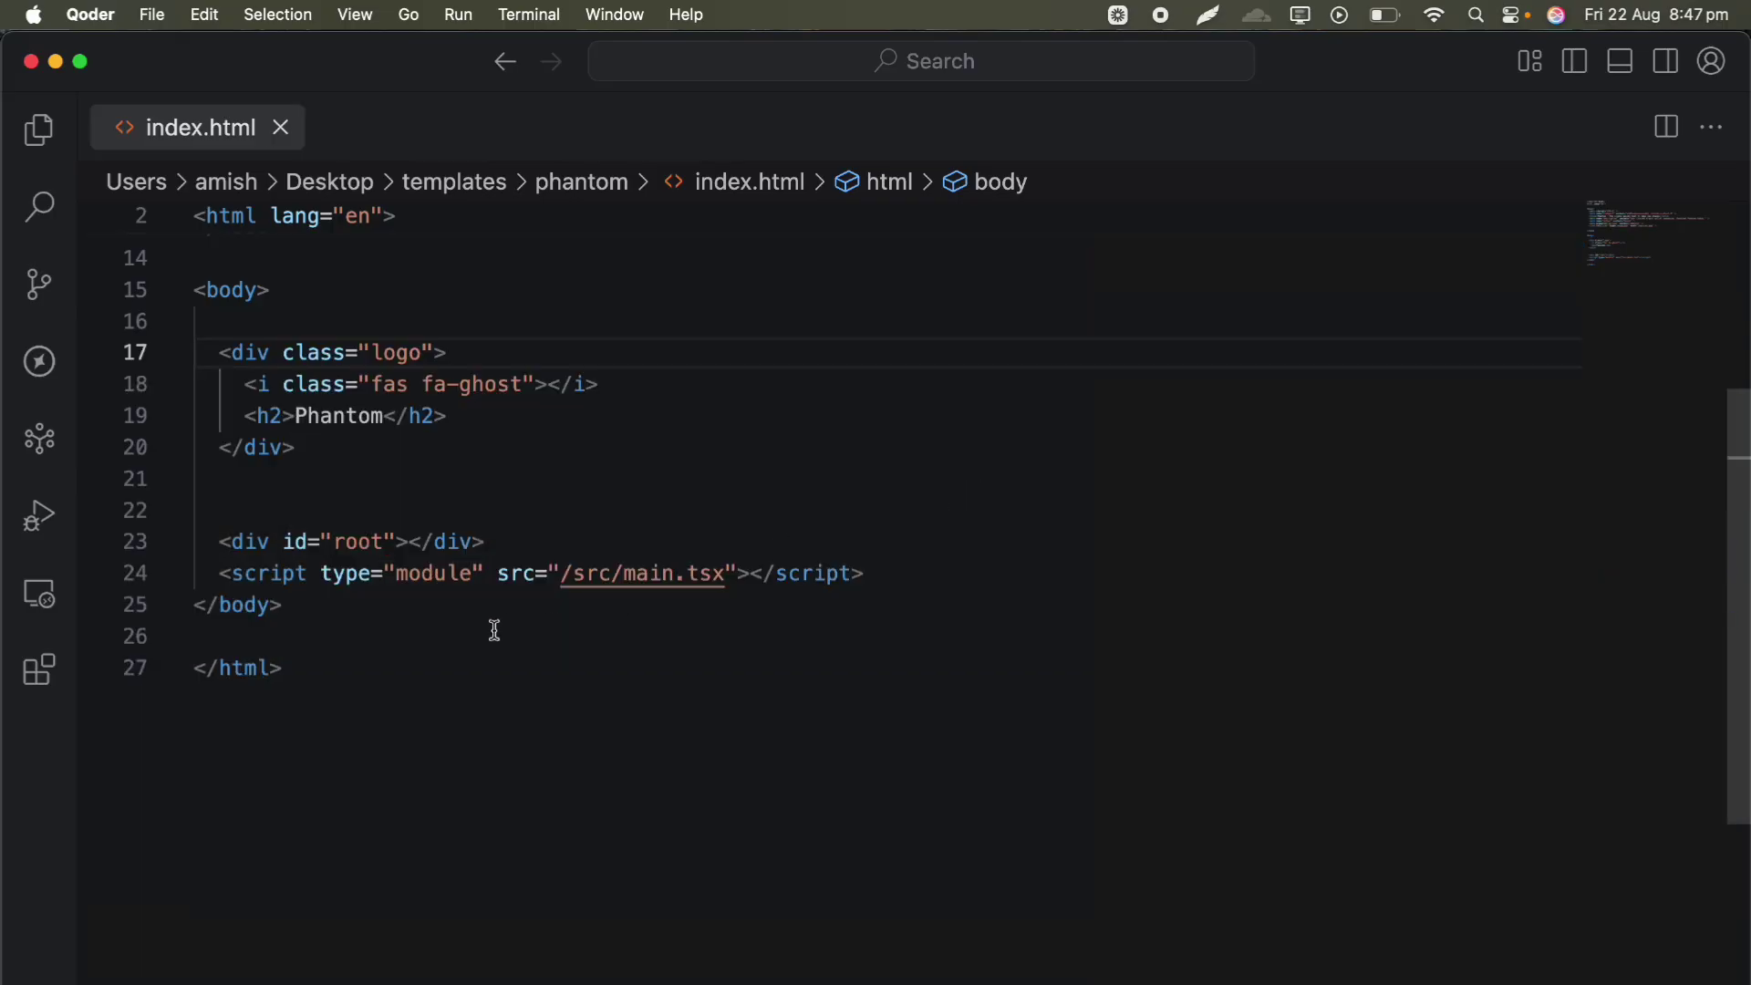
pyautogui.scroll(4, 411, 506)
pyautogui.moveTo(328, 583); pyautogui.dragTo(219, 473)
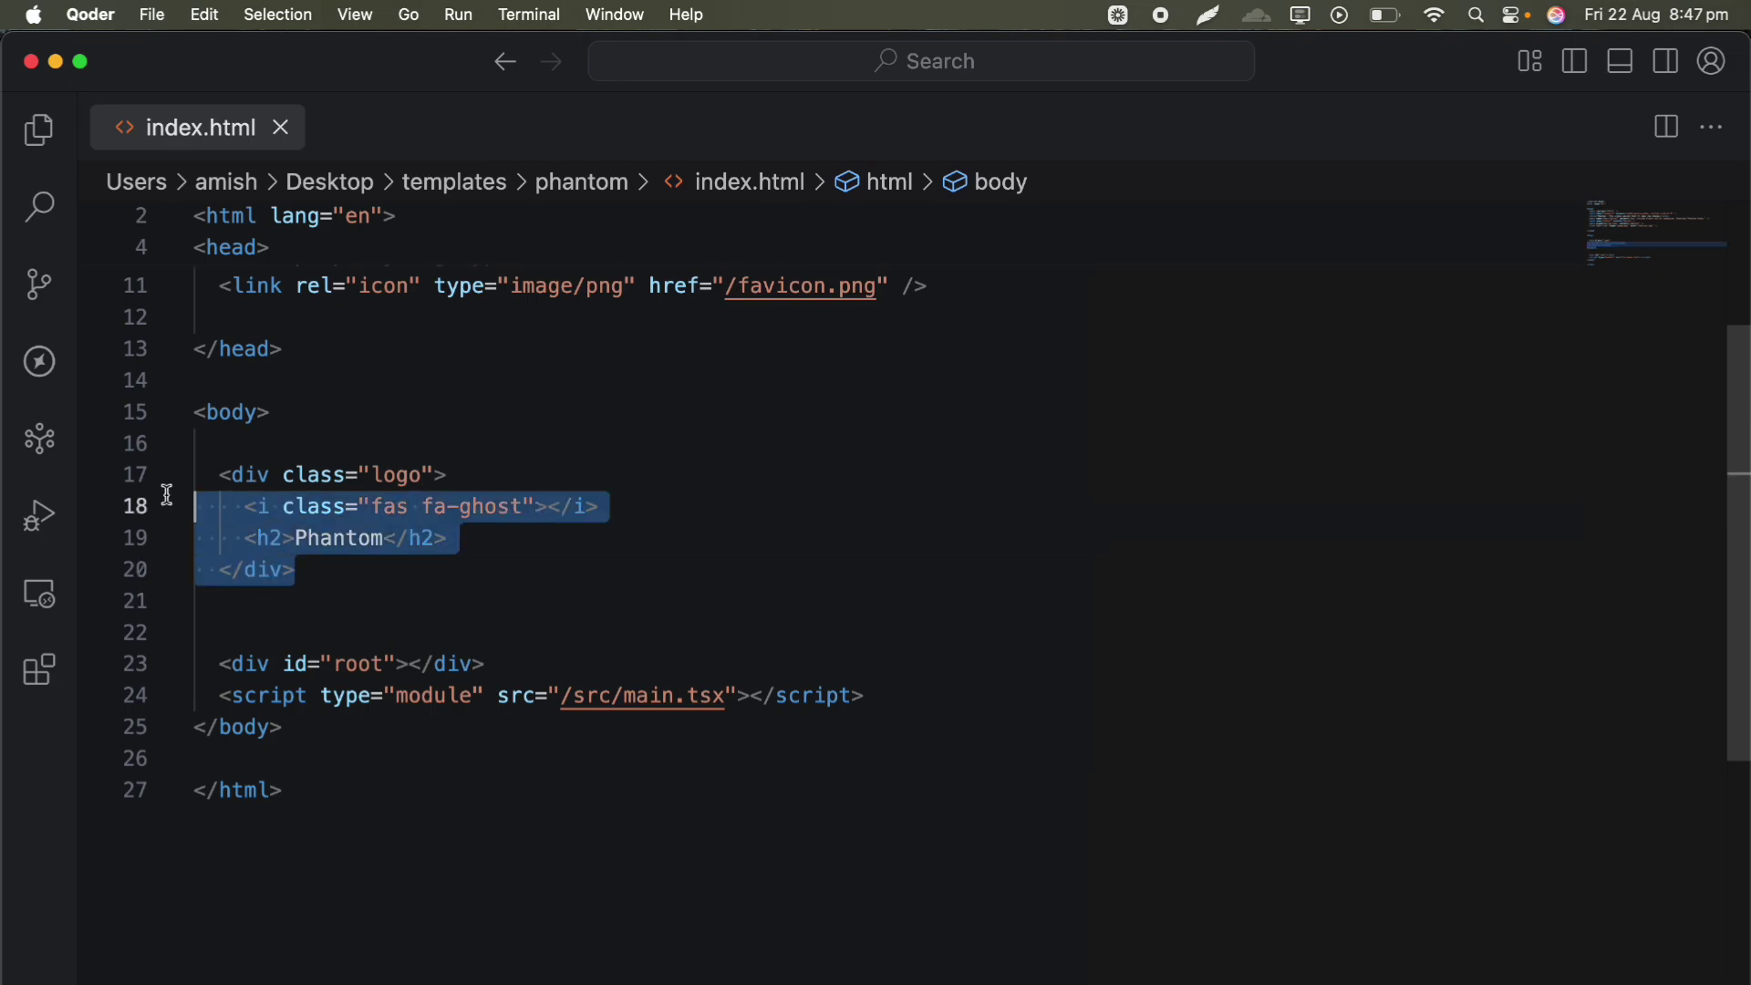
# Step: Send 'build me a simple task management app' to the agent
pyautogui.click(750, 466)
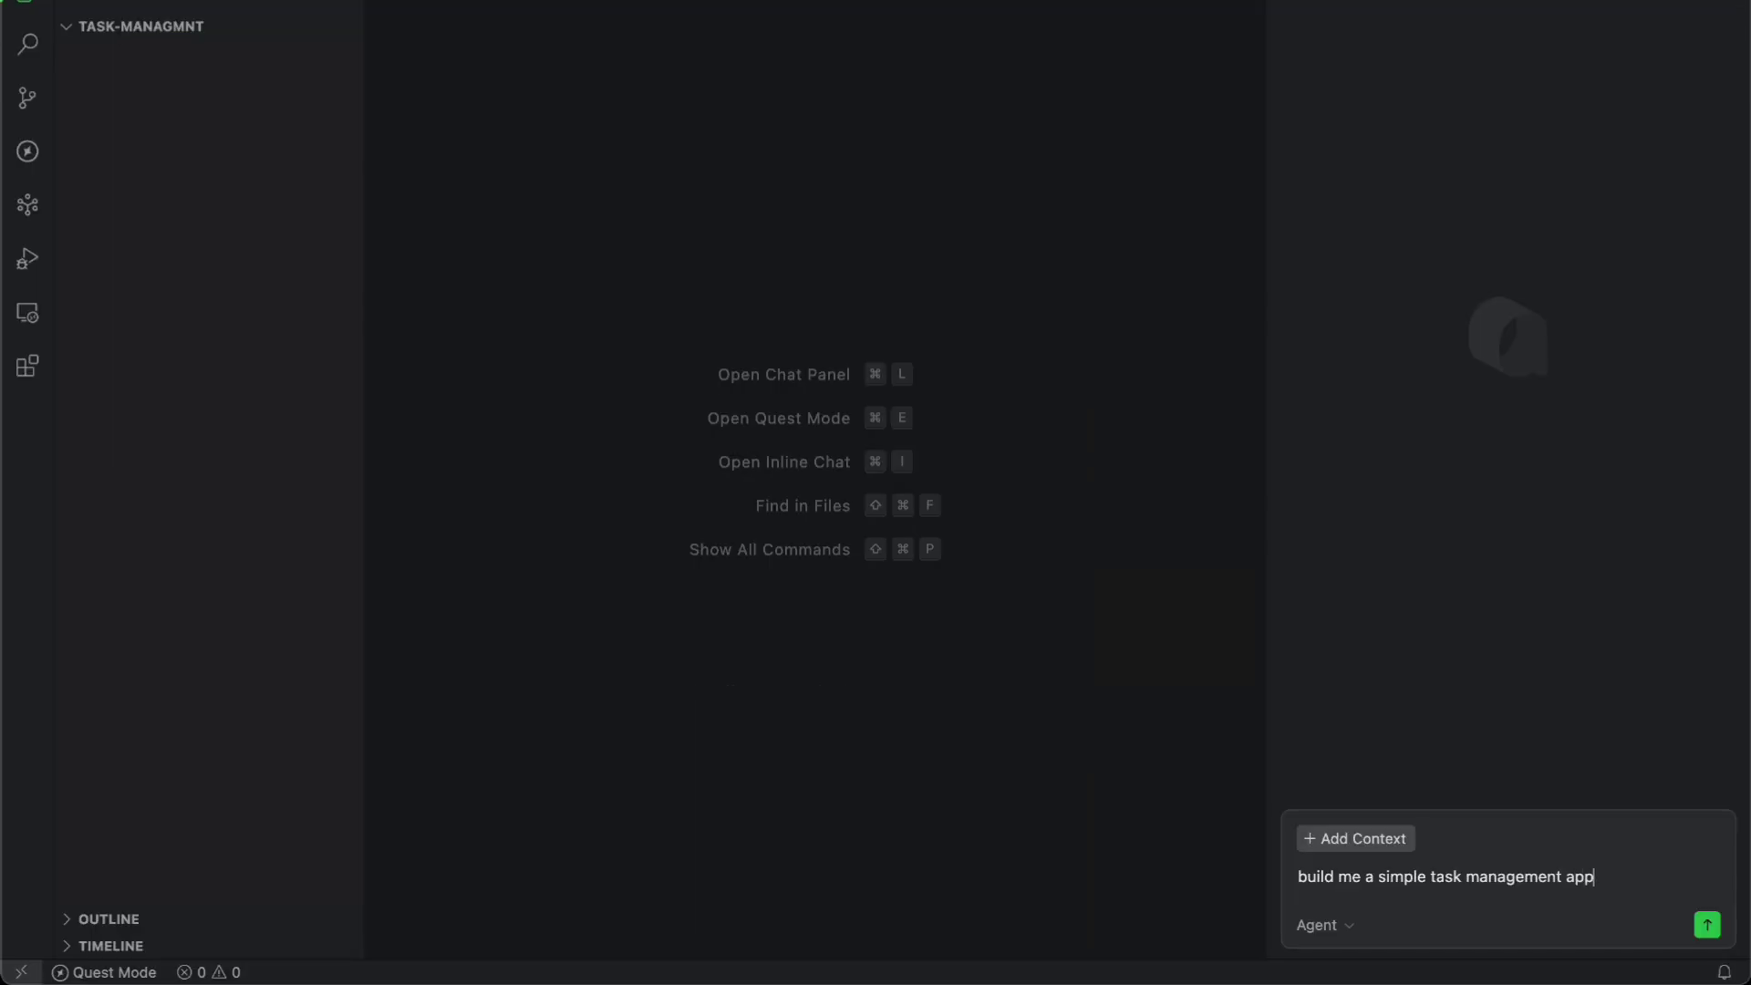
pyautogui.press('Return')
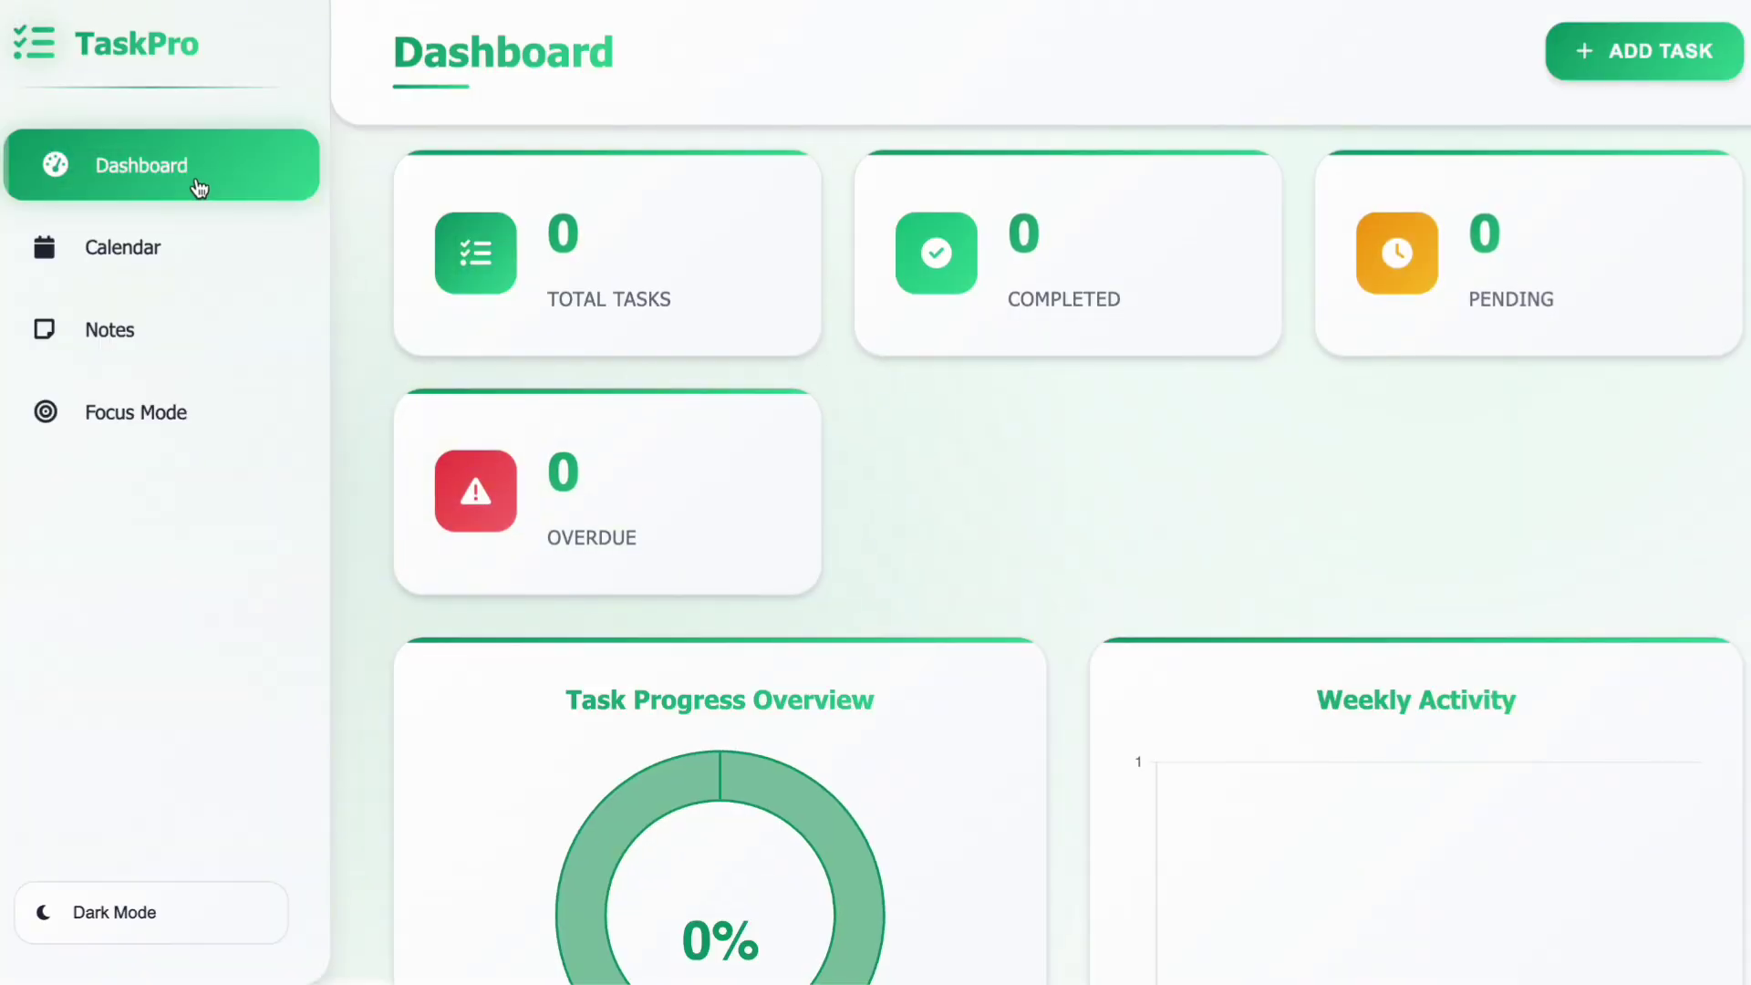
# Step: Browse TaskPro's Calendar and Notes views, then open and close the Add Task form
pyautogui.click(124, 246)
pyautogui.click(117, 329)
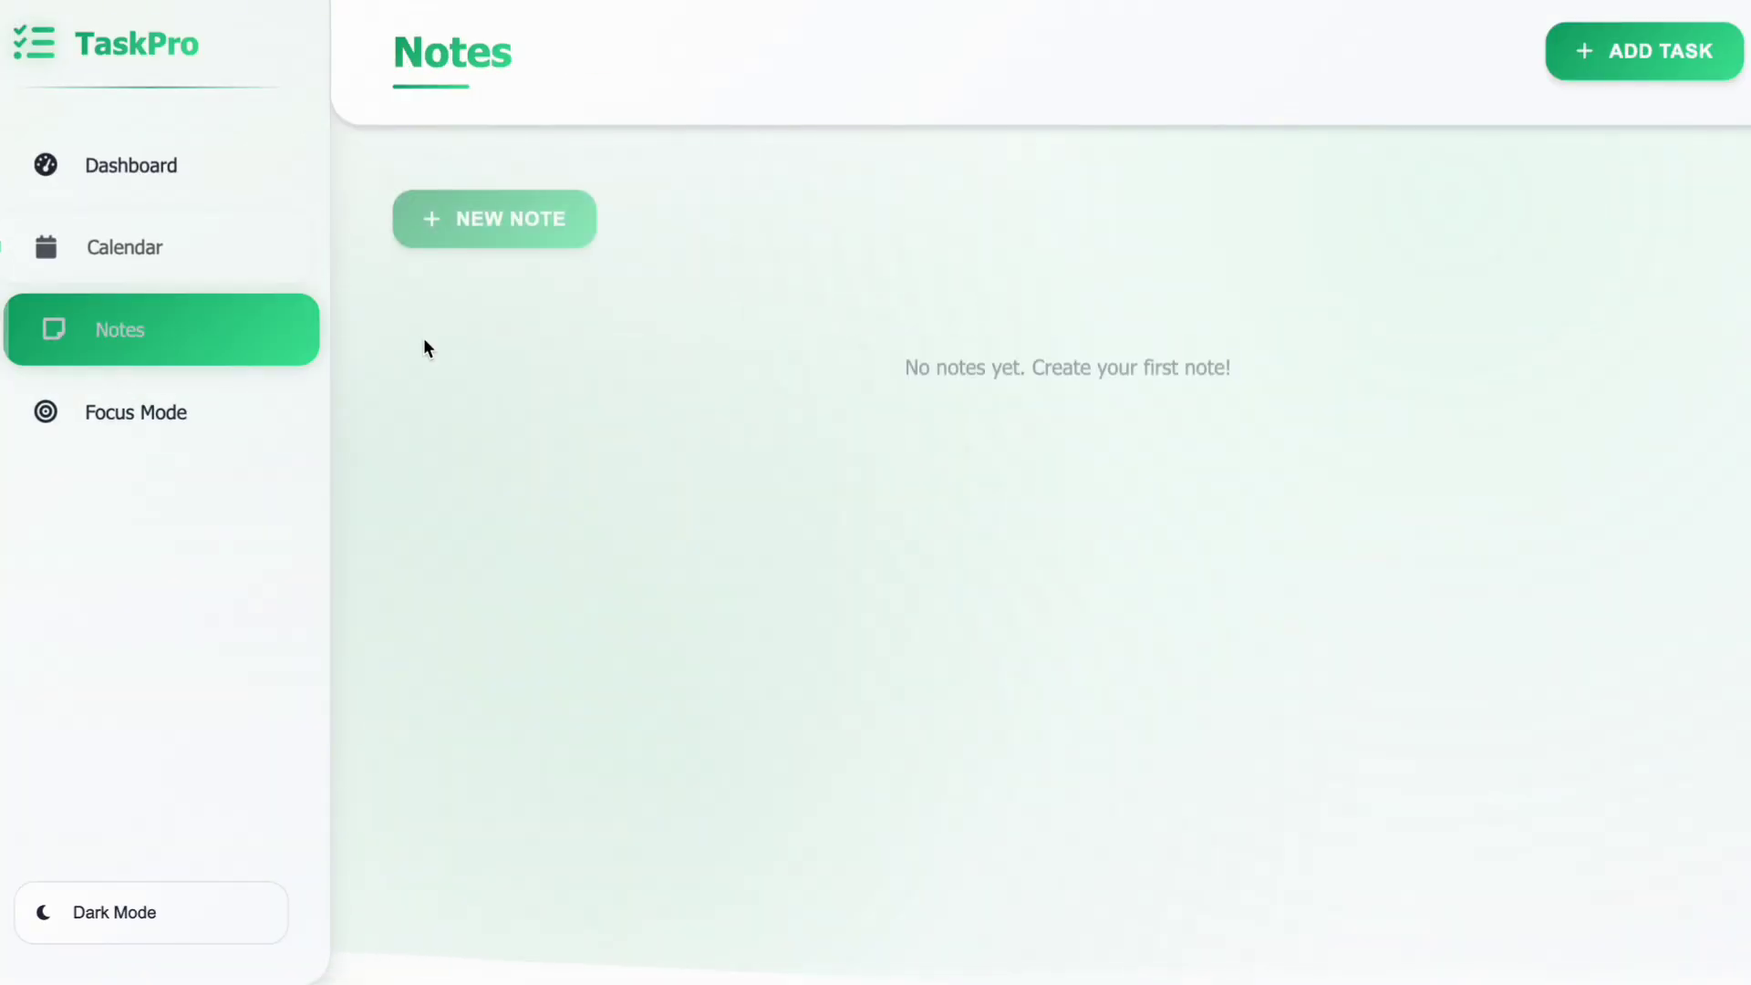
pyautogui.click(1641, 51)
pyautogui.click(331, 455)
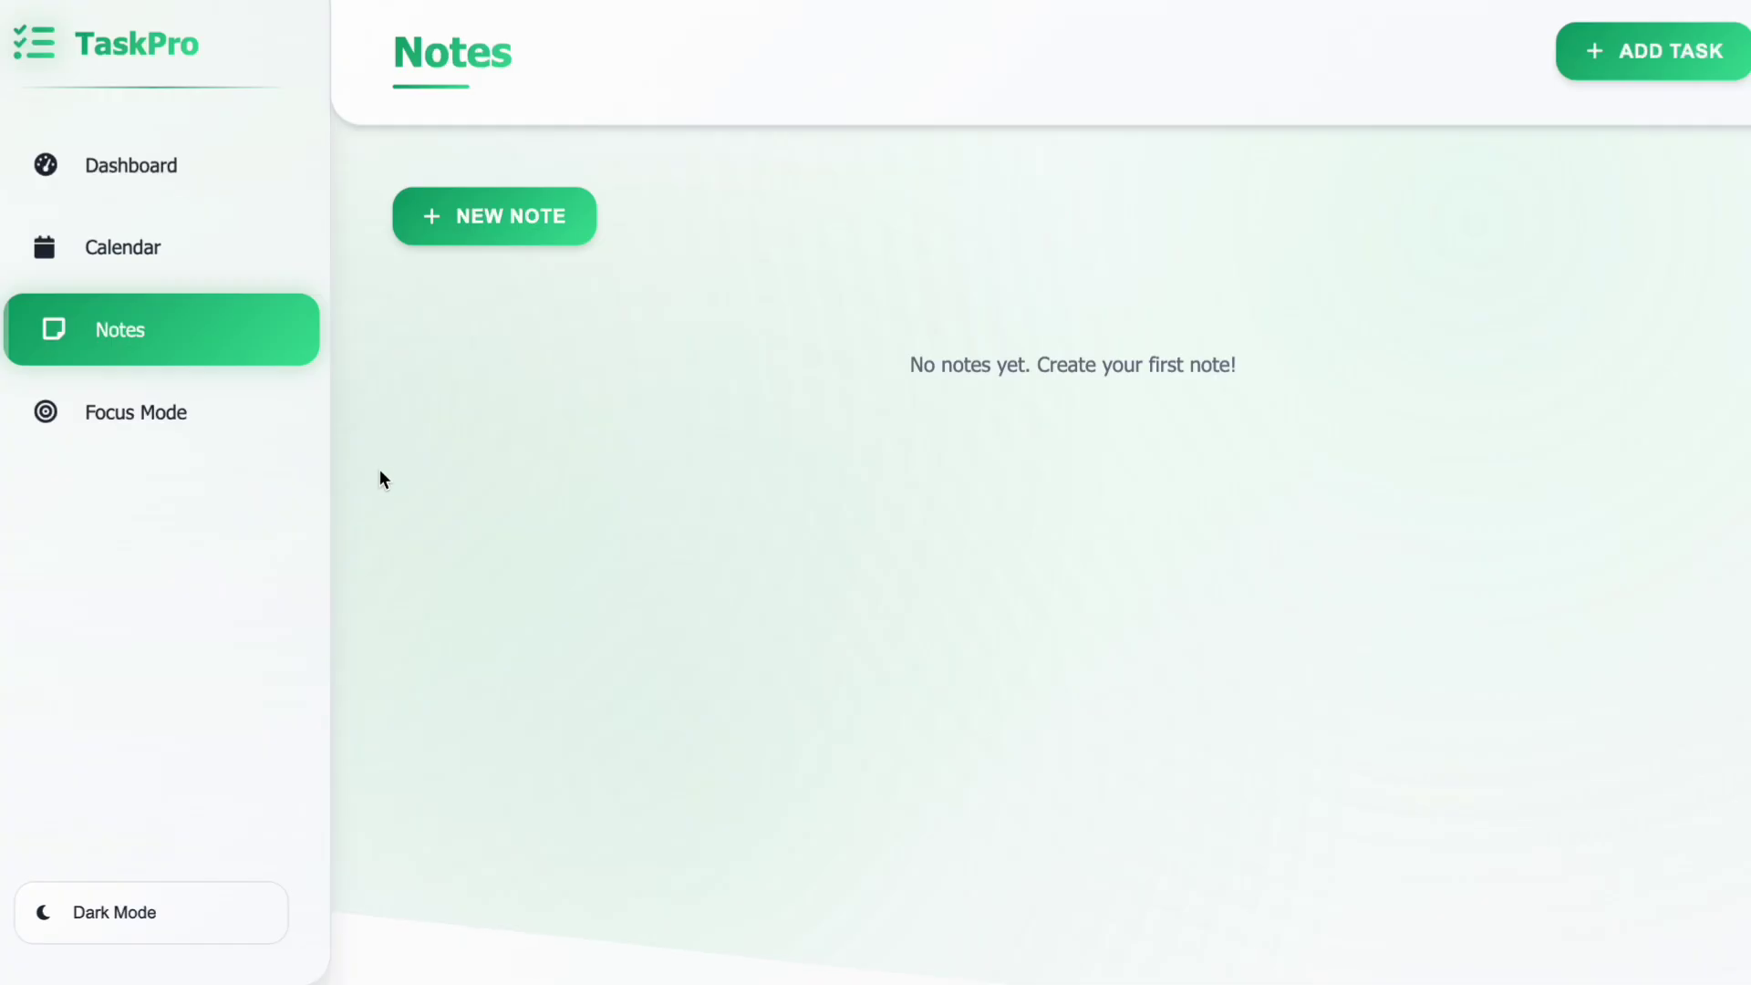
# Step: Run the 25-minute Focus Mode timer and turn on Dark Mode
pyautogui.click(164, 412)
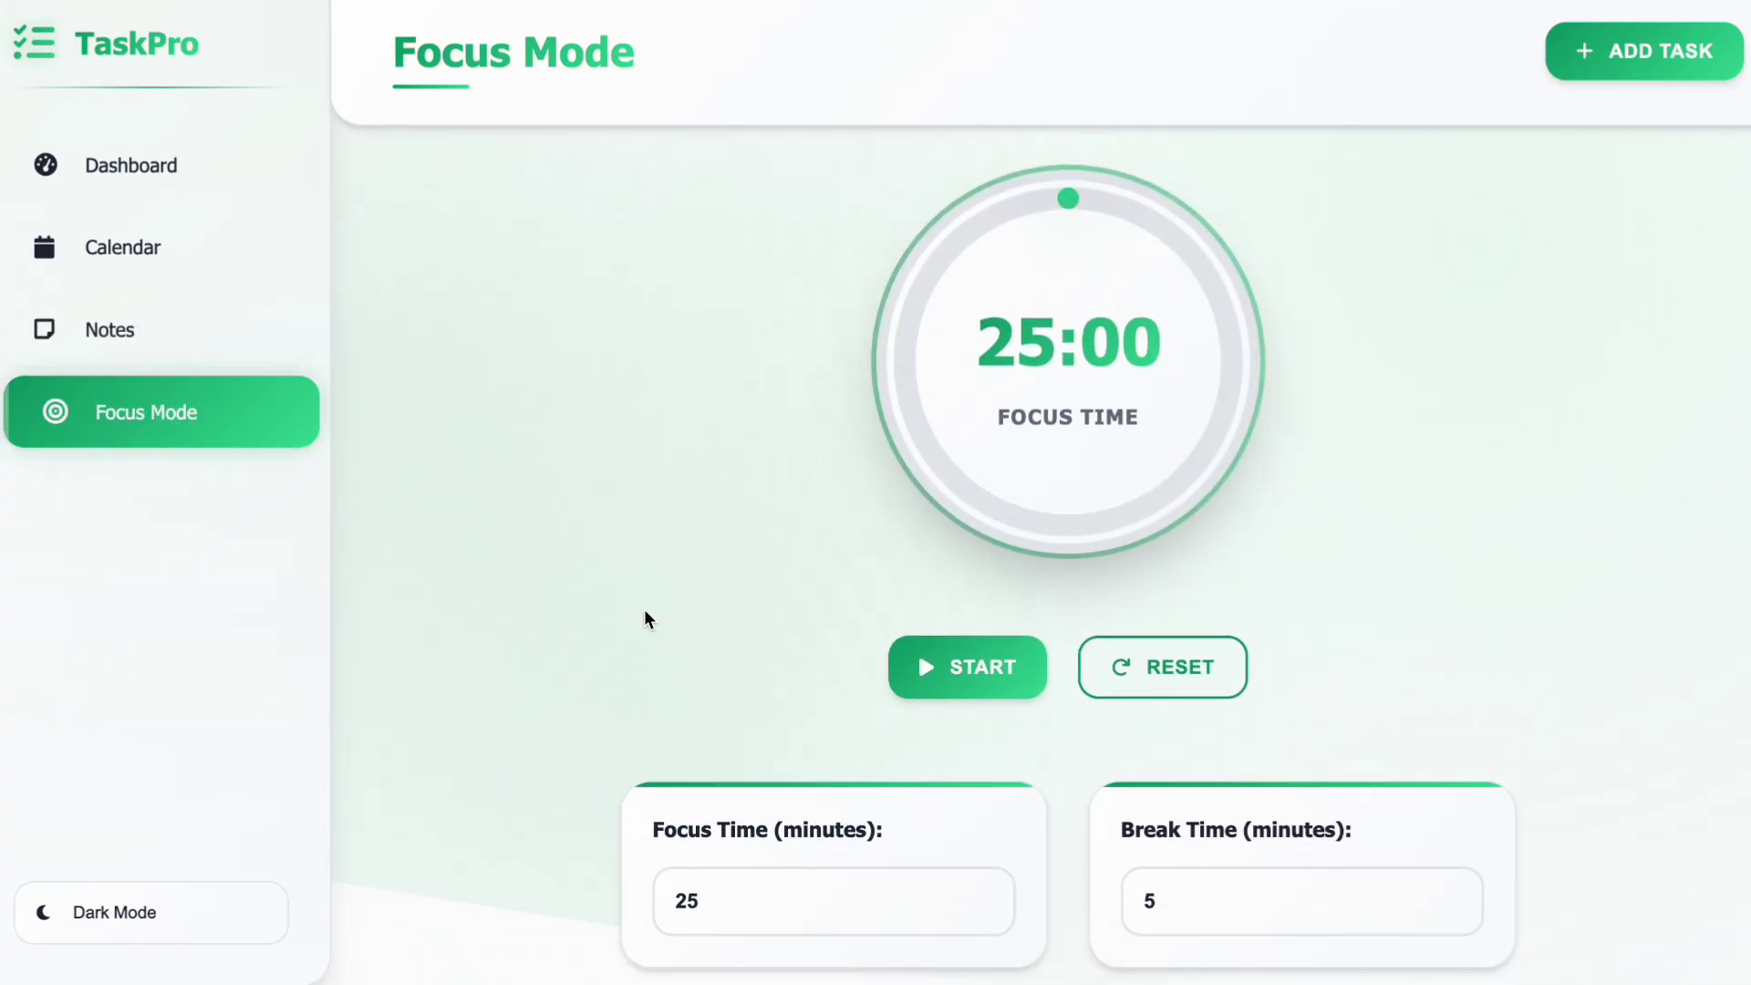
pyautogui.scroll(-1, 821, 616)
pyautogui.click(930, 545)
pyautogui.scroll(1, 617, 569)
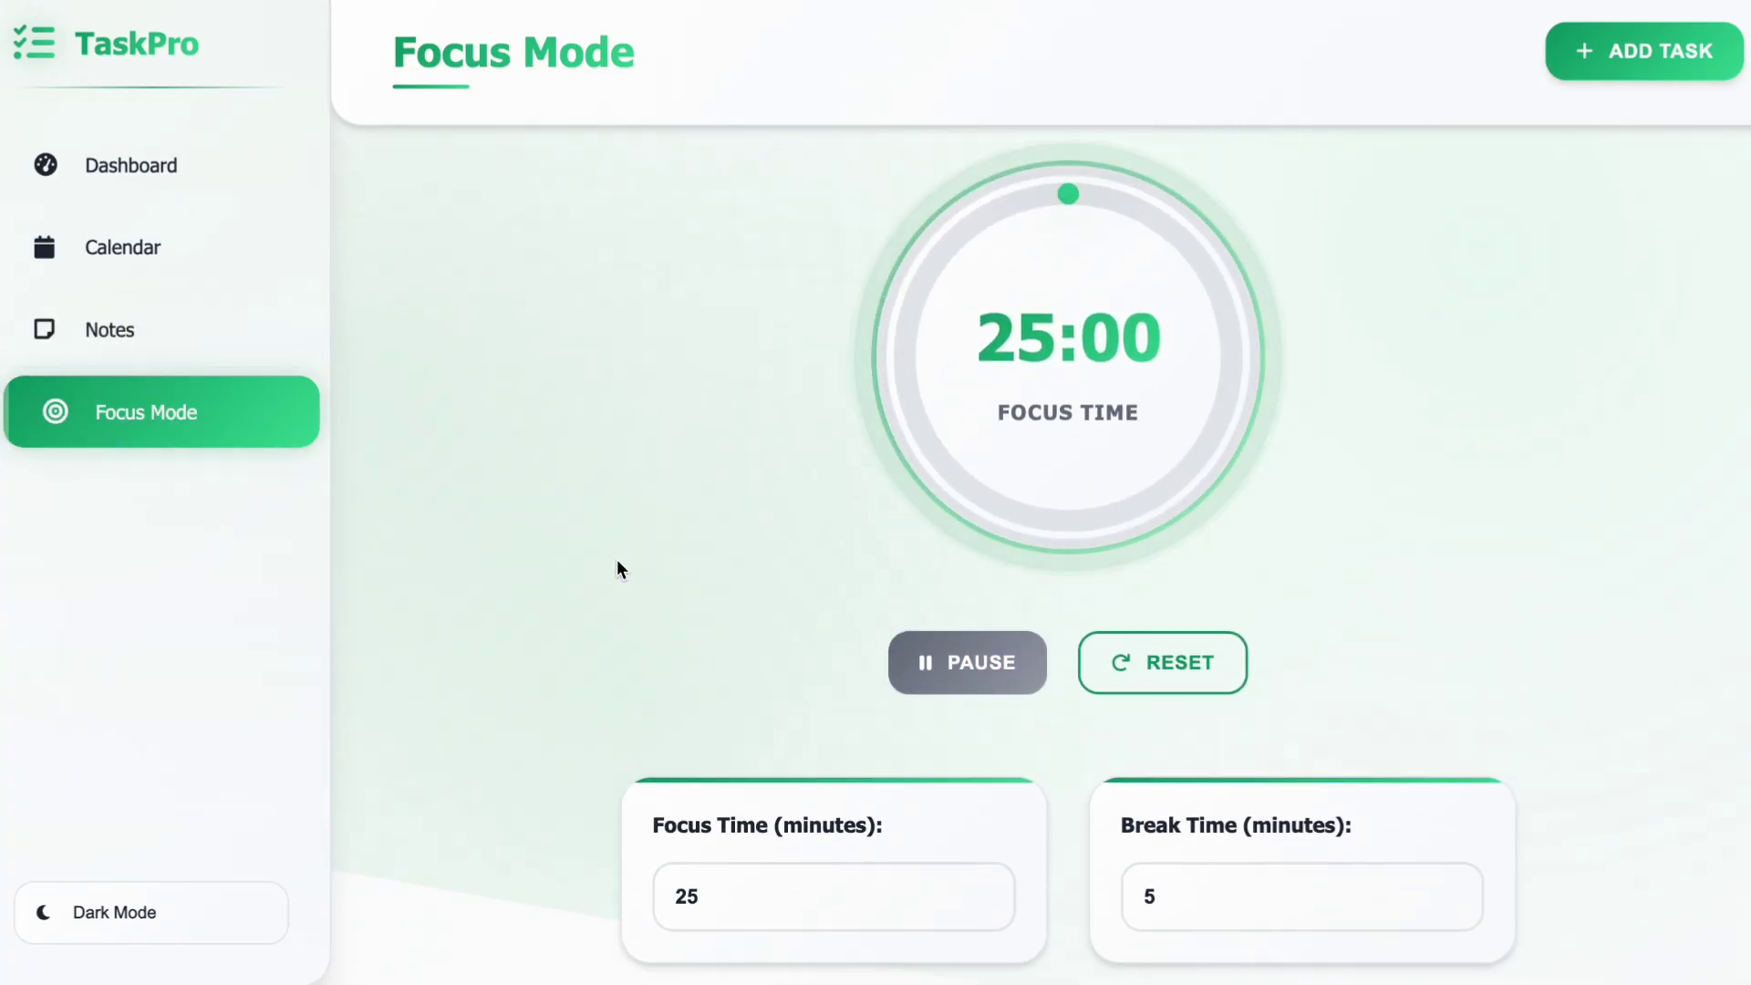
pyautogui.click(114, 911)
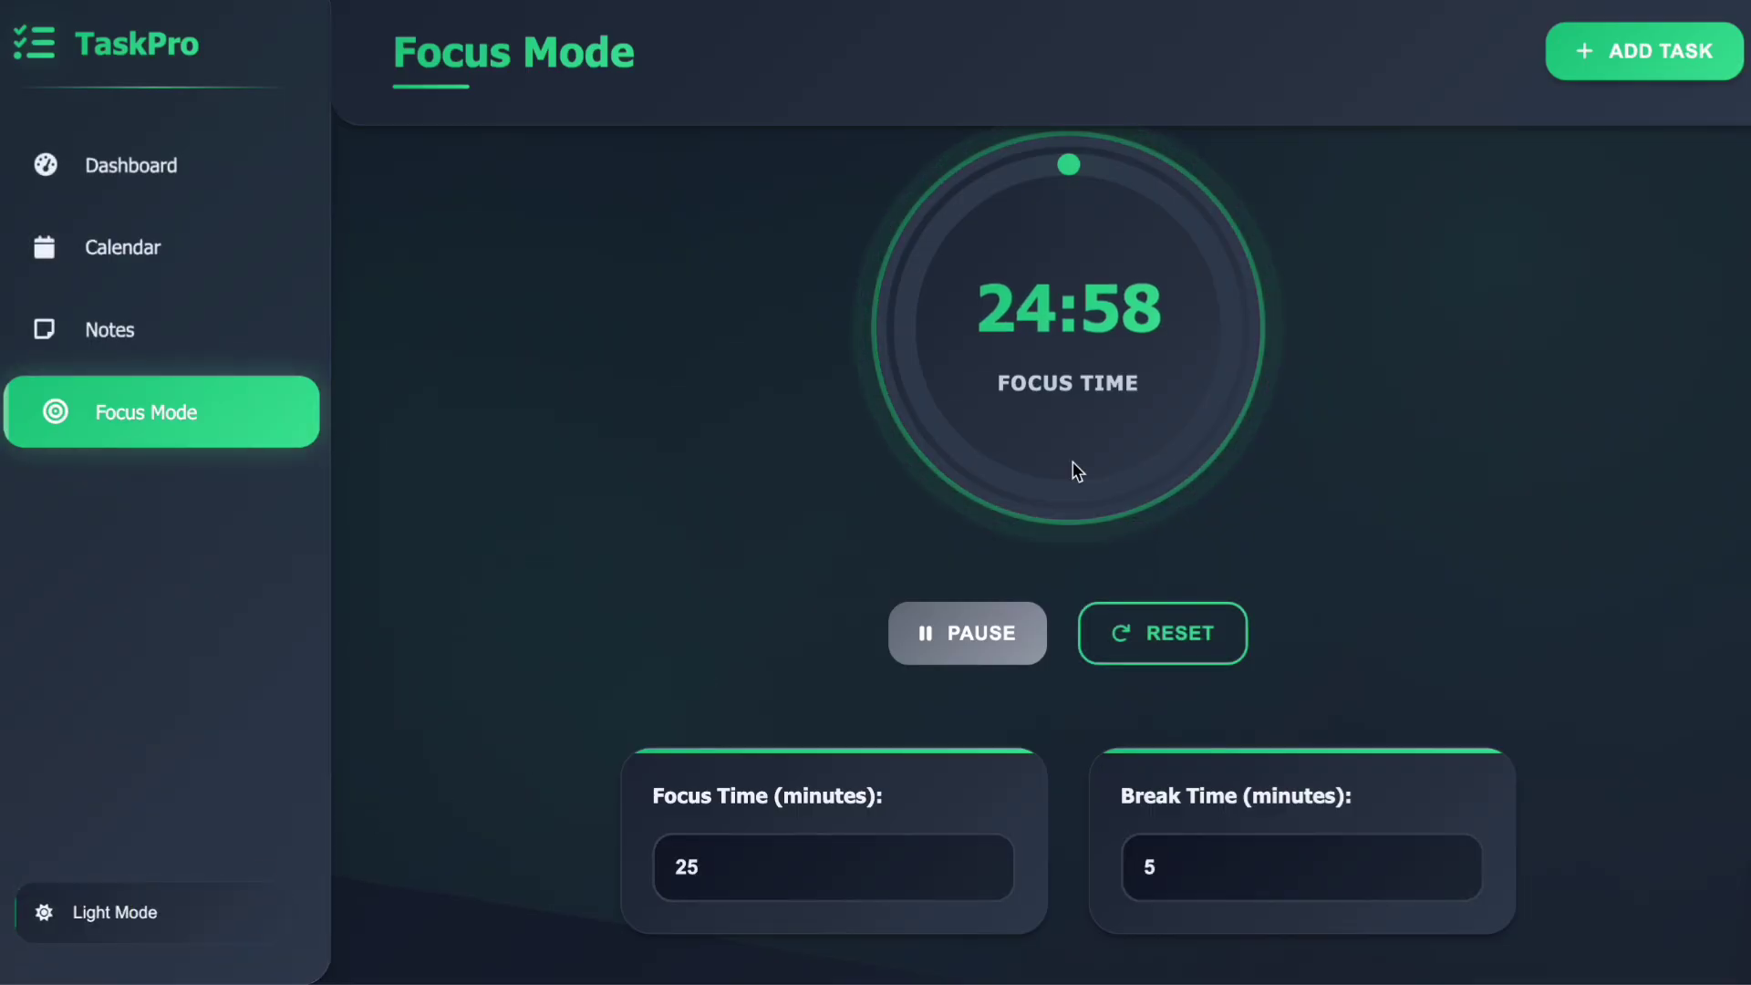
pyautogui.moveTo(1106, 442); pyautogui.dragTo(766, 314)
pyautogui.click(588, 459)
pyautogui.scroll(1, 560, 564)
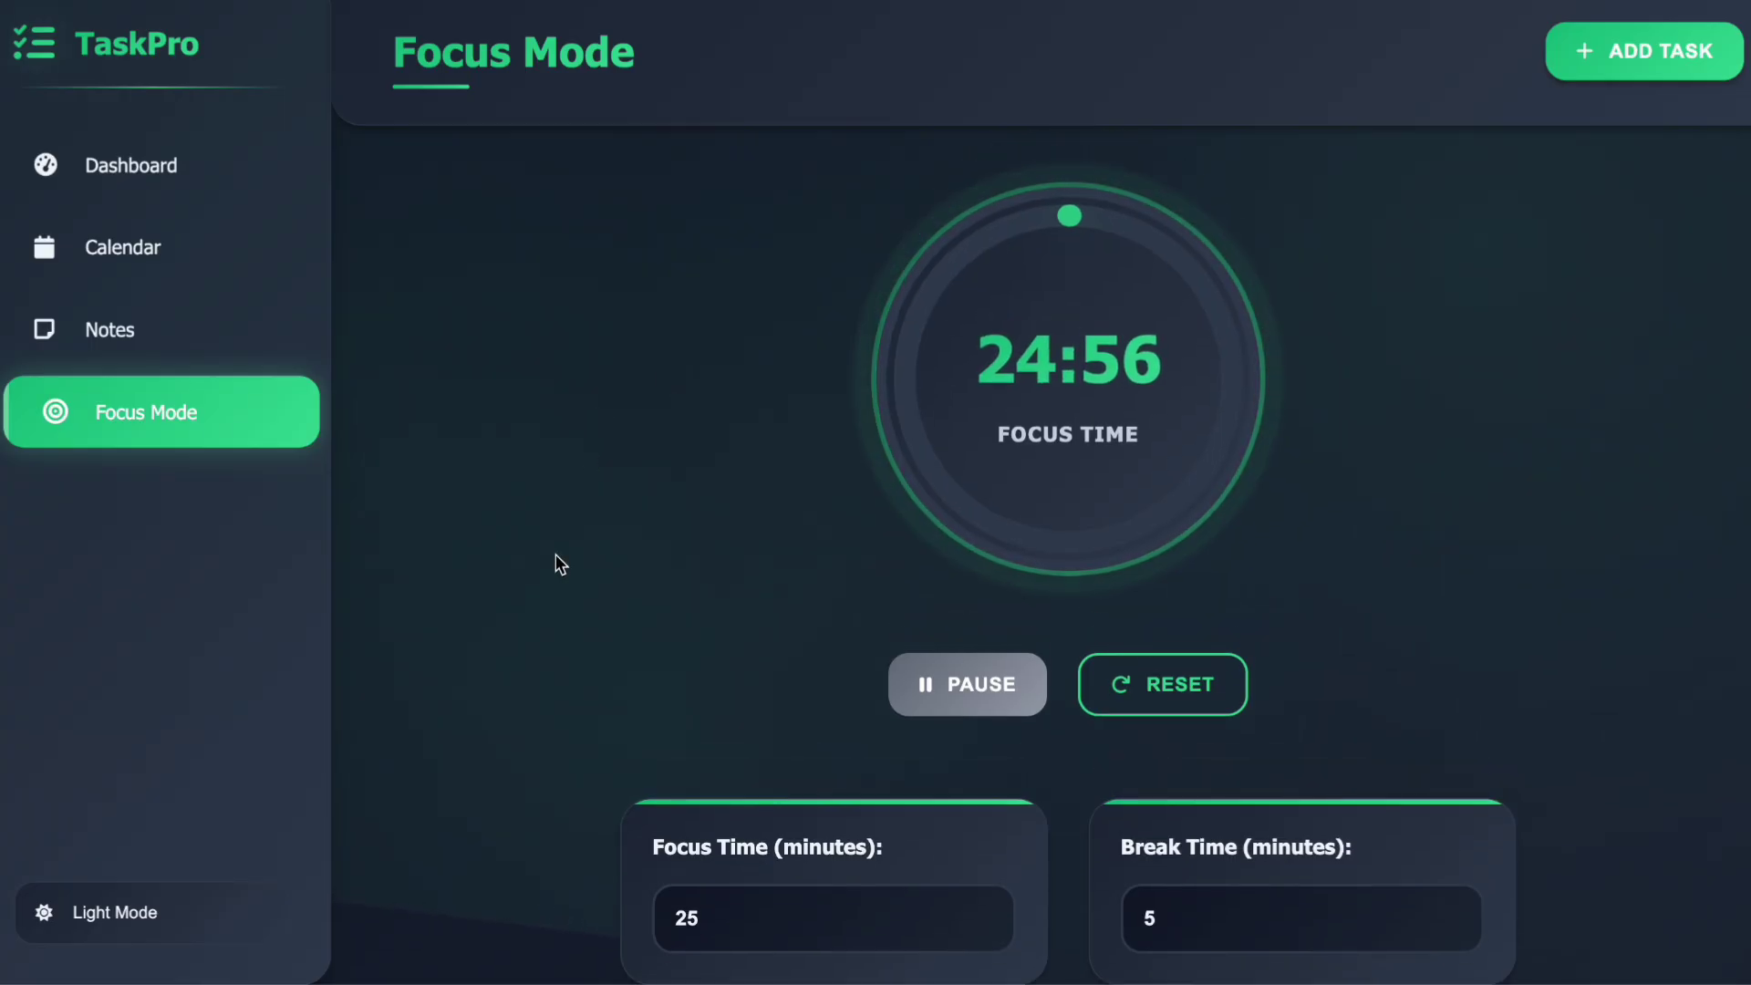
pyautogui.scroll(-3, 559, 563)
pyautogui.scroll(3, 559, 564)
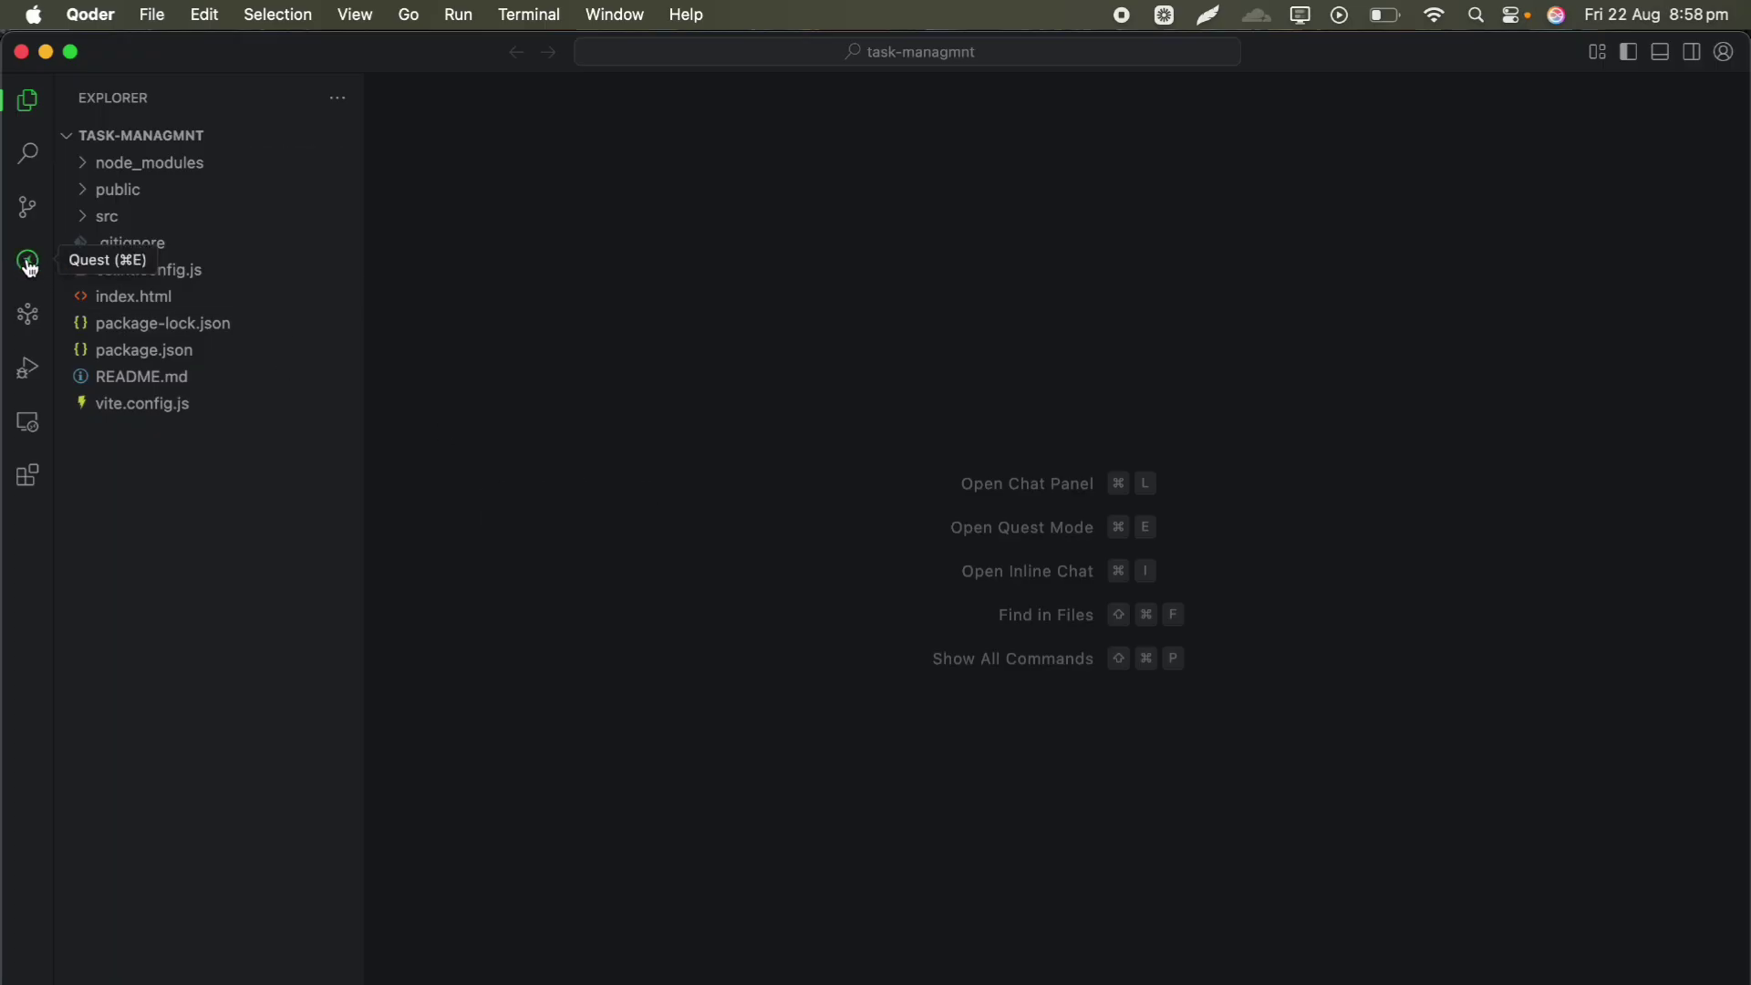
# Step: Show the task-managmnt project's Quest panel from the activity bar
pyautogui.click(28, 263)
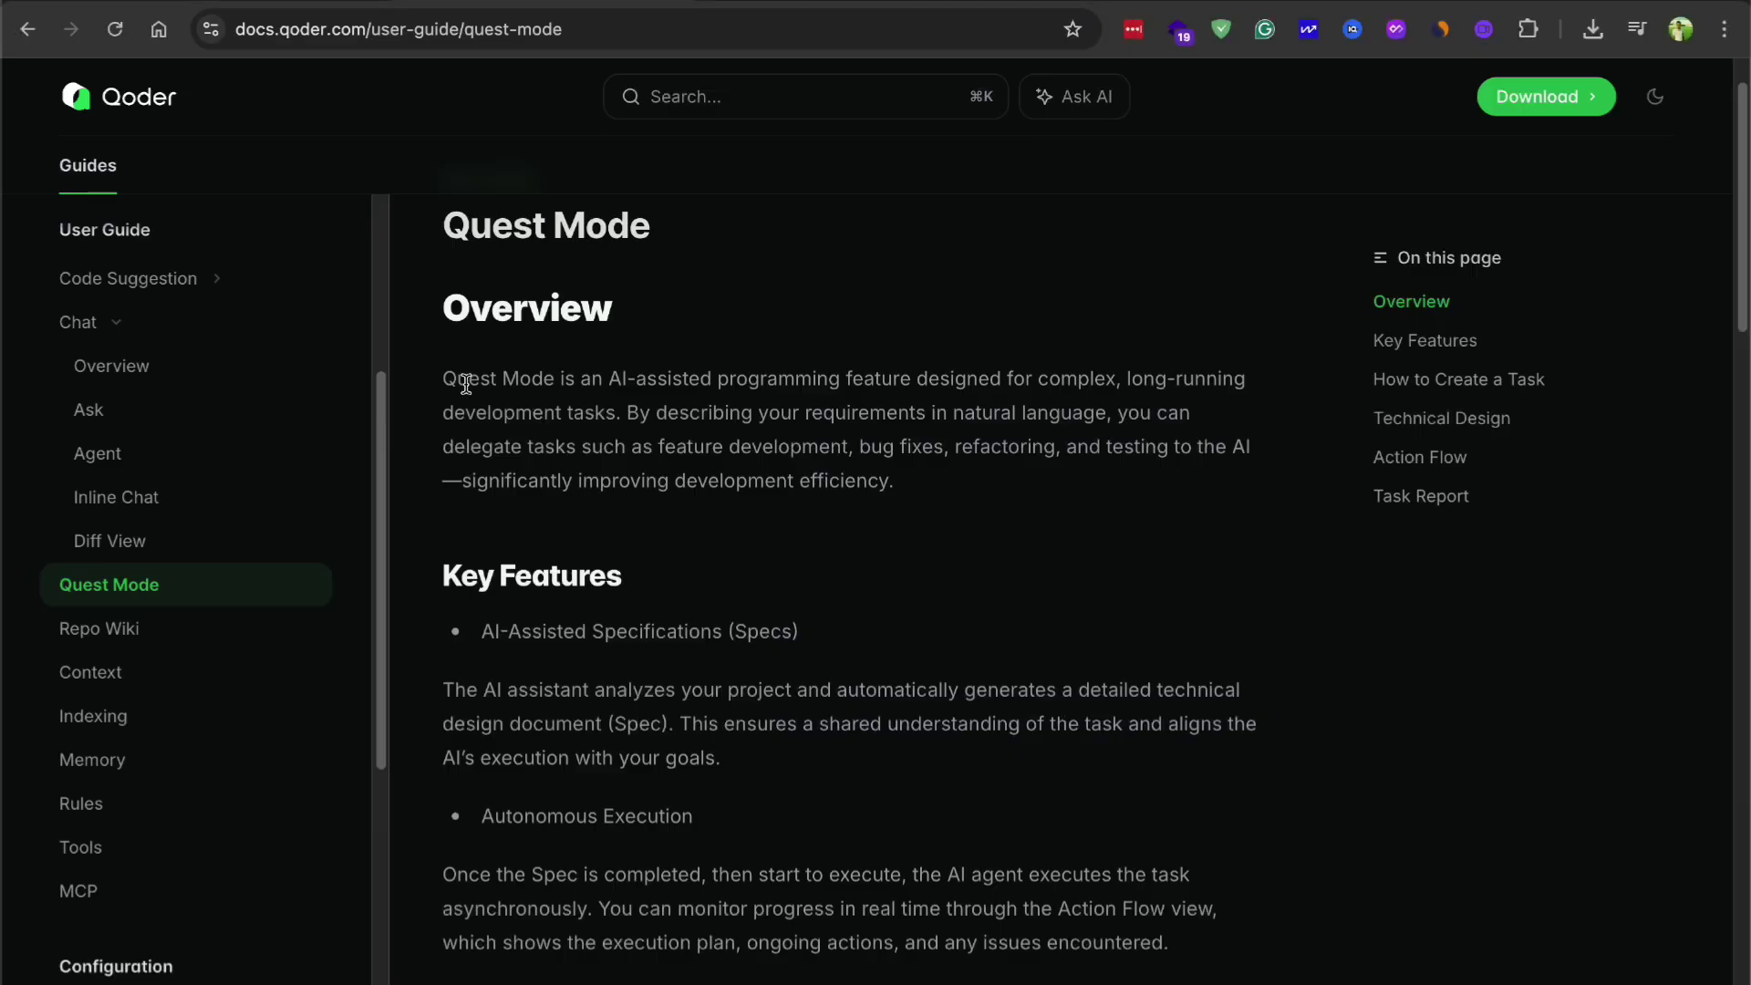
# Step: Highlight the Quest Mode description sentence in the docs, then start a new Quest Mode task
pyautogui.moveTo(465, 383); pyautogui.dragTo(811, 404)
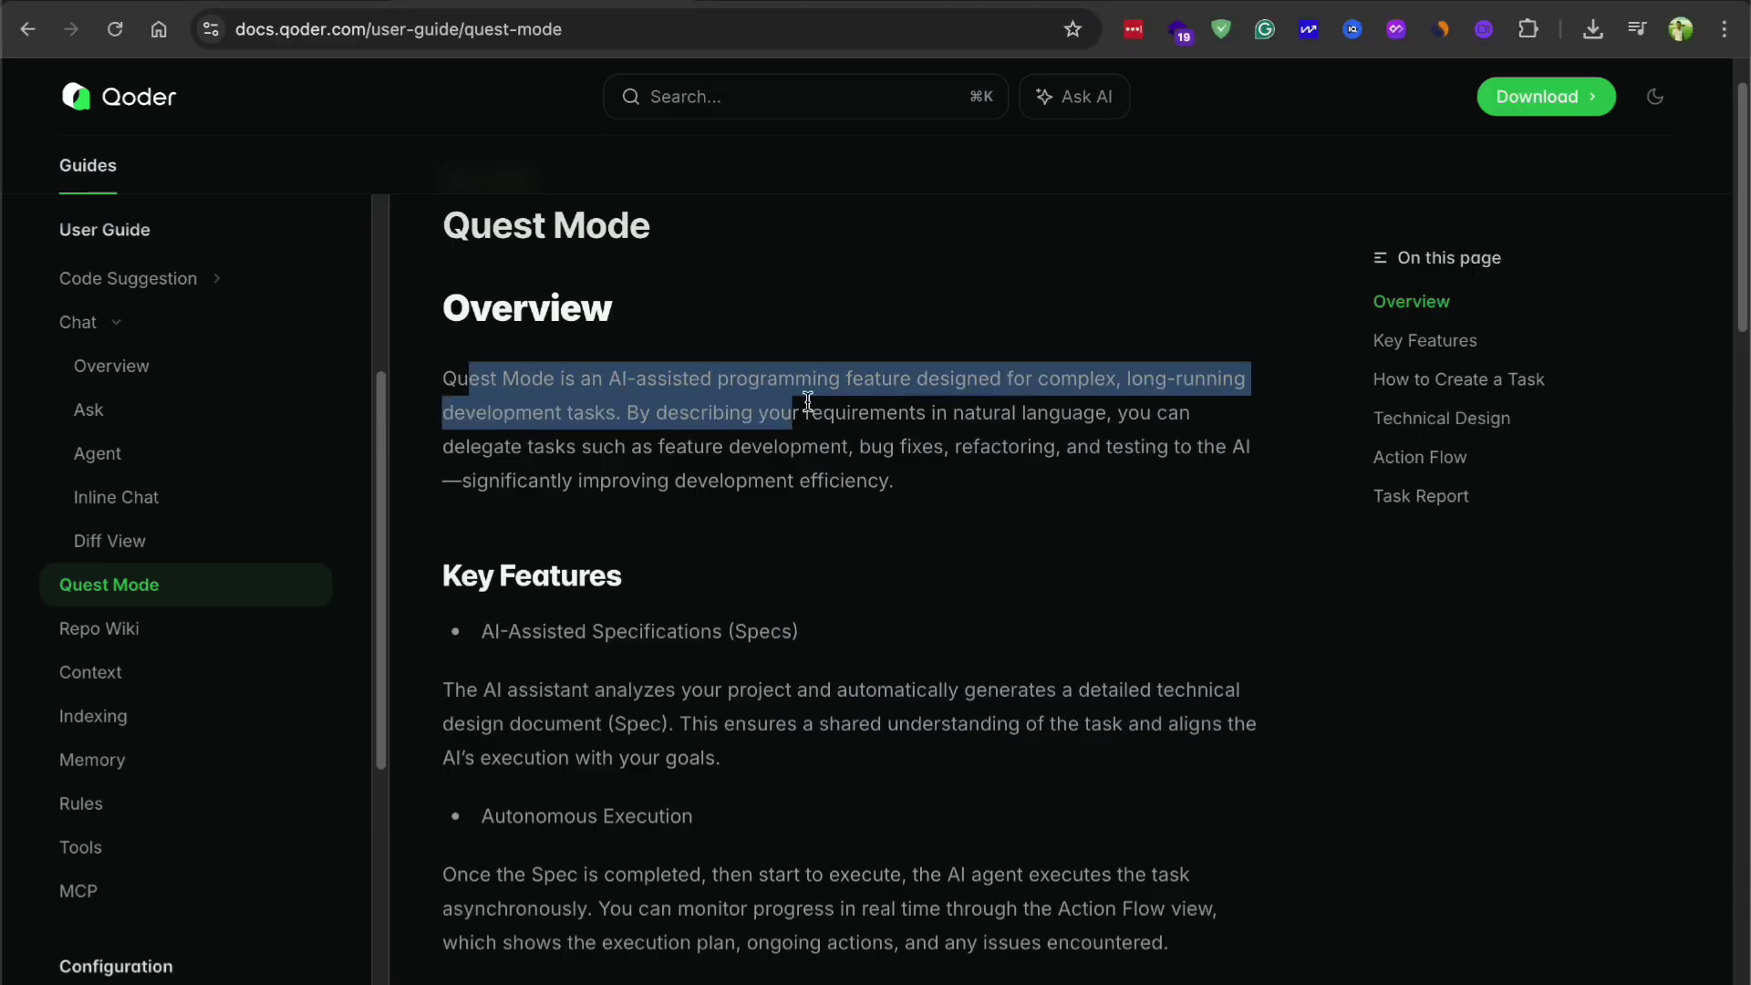
pyautogui.click(1005, 582)
pyautogui.scroll(-2, 997, 591)
pyautogui.scroll(-1, 996, 592)
pyautogui.scroll(-2, 957, 583)
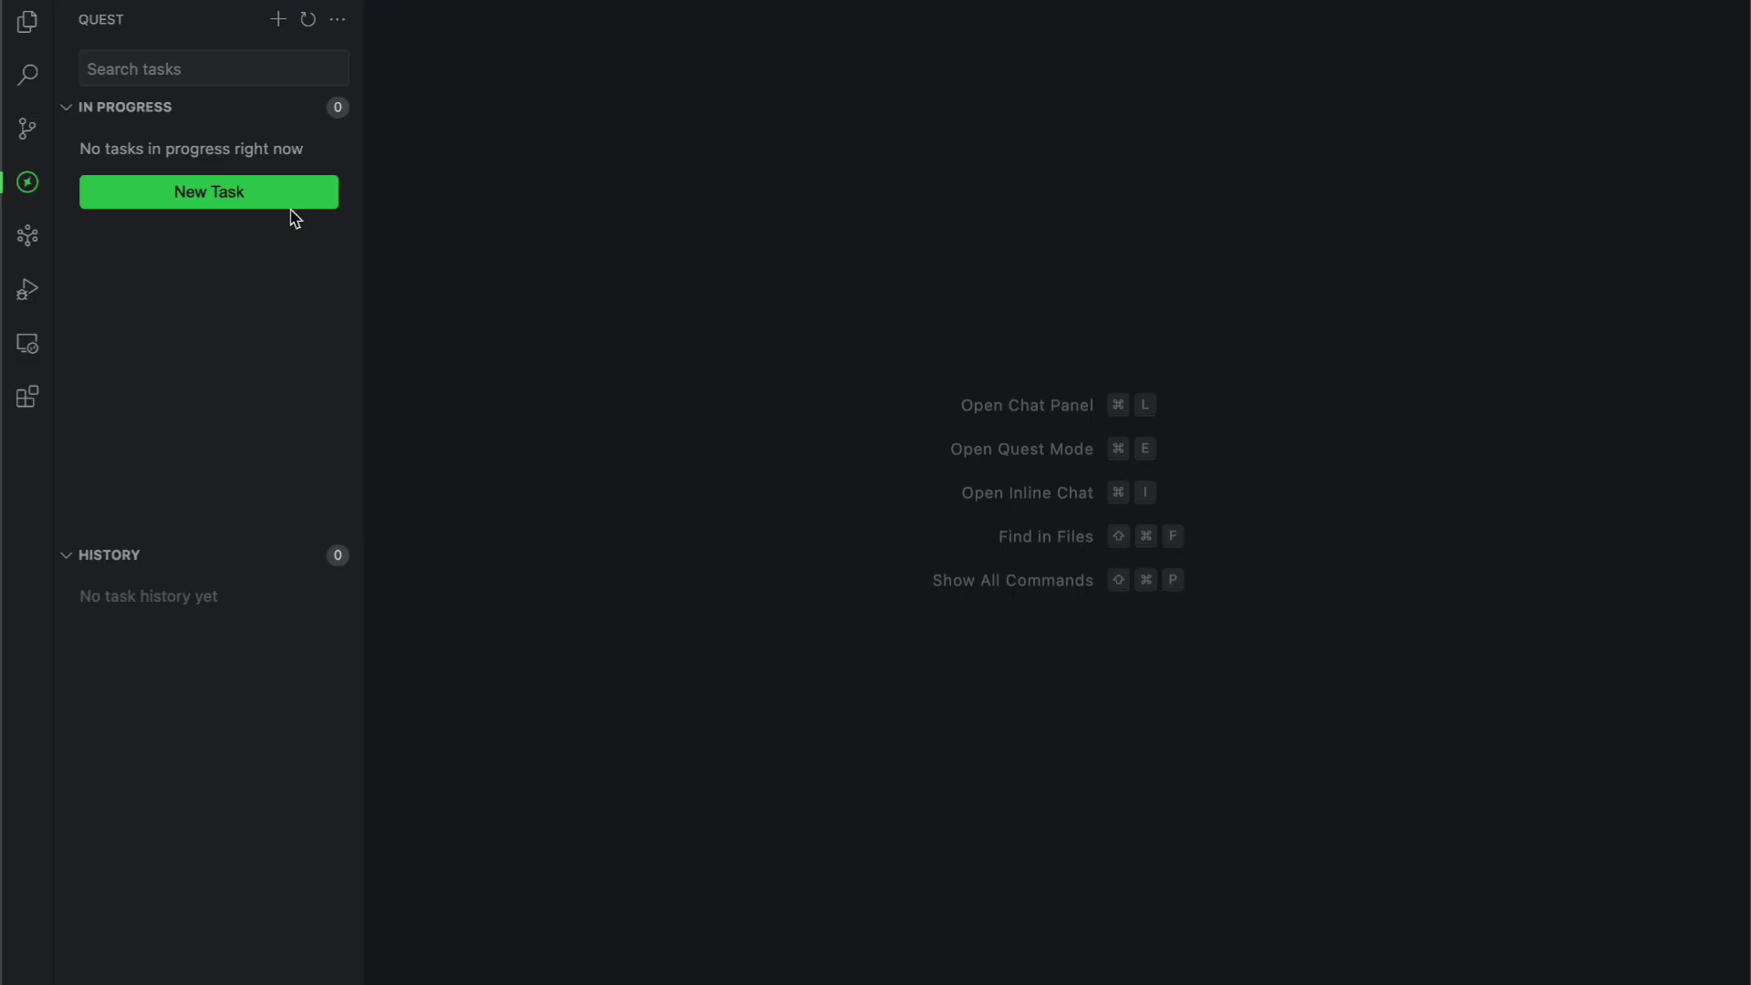
pyautogui.click(289, 208)
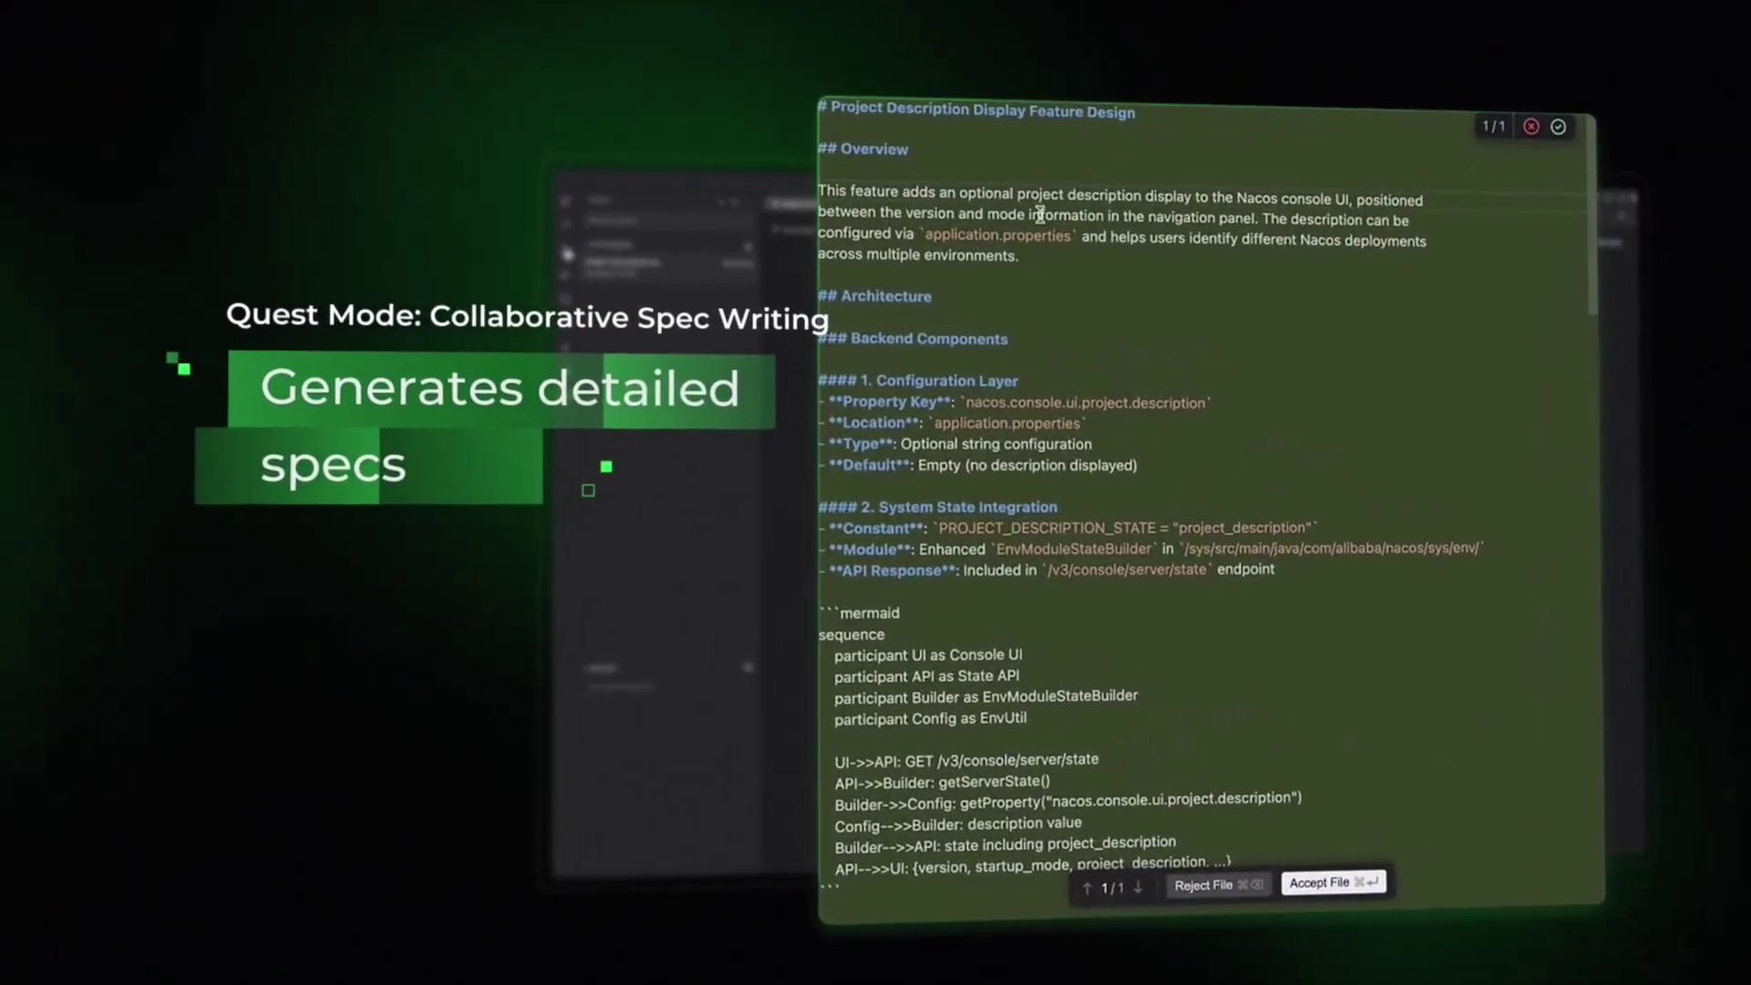
# Step: Flag the spec's description-display placement and state builder module as two problems, and request a redesign
pyautogui.moveTo(1372, 207)
pyautogui.mouseDown()
pyautogui.moveTo(1243, 193)
pyautogui.moveTo(1236, 216)
pyautogui.mouseUp()
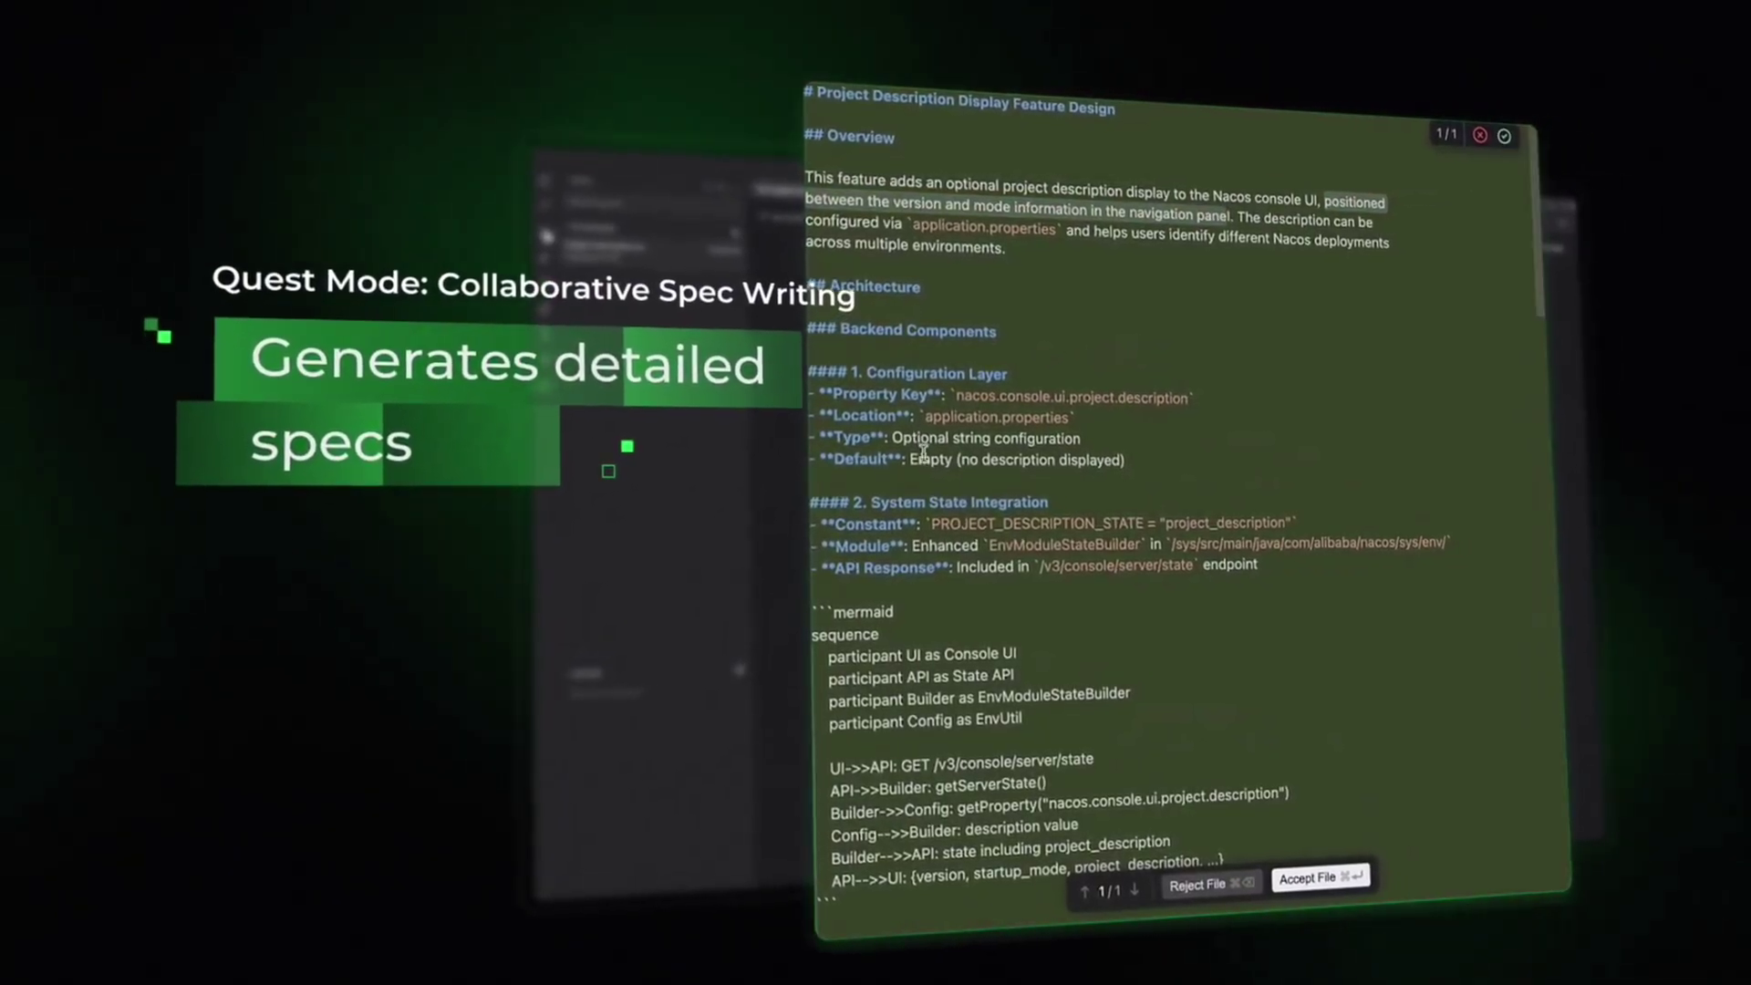
pyautogui.moveTo(935, 524); pyautogui.dragTo(1188, 524)
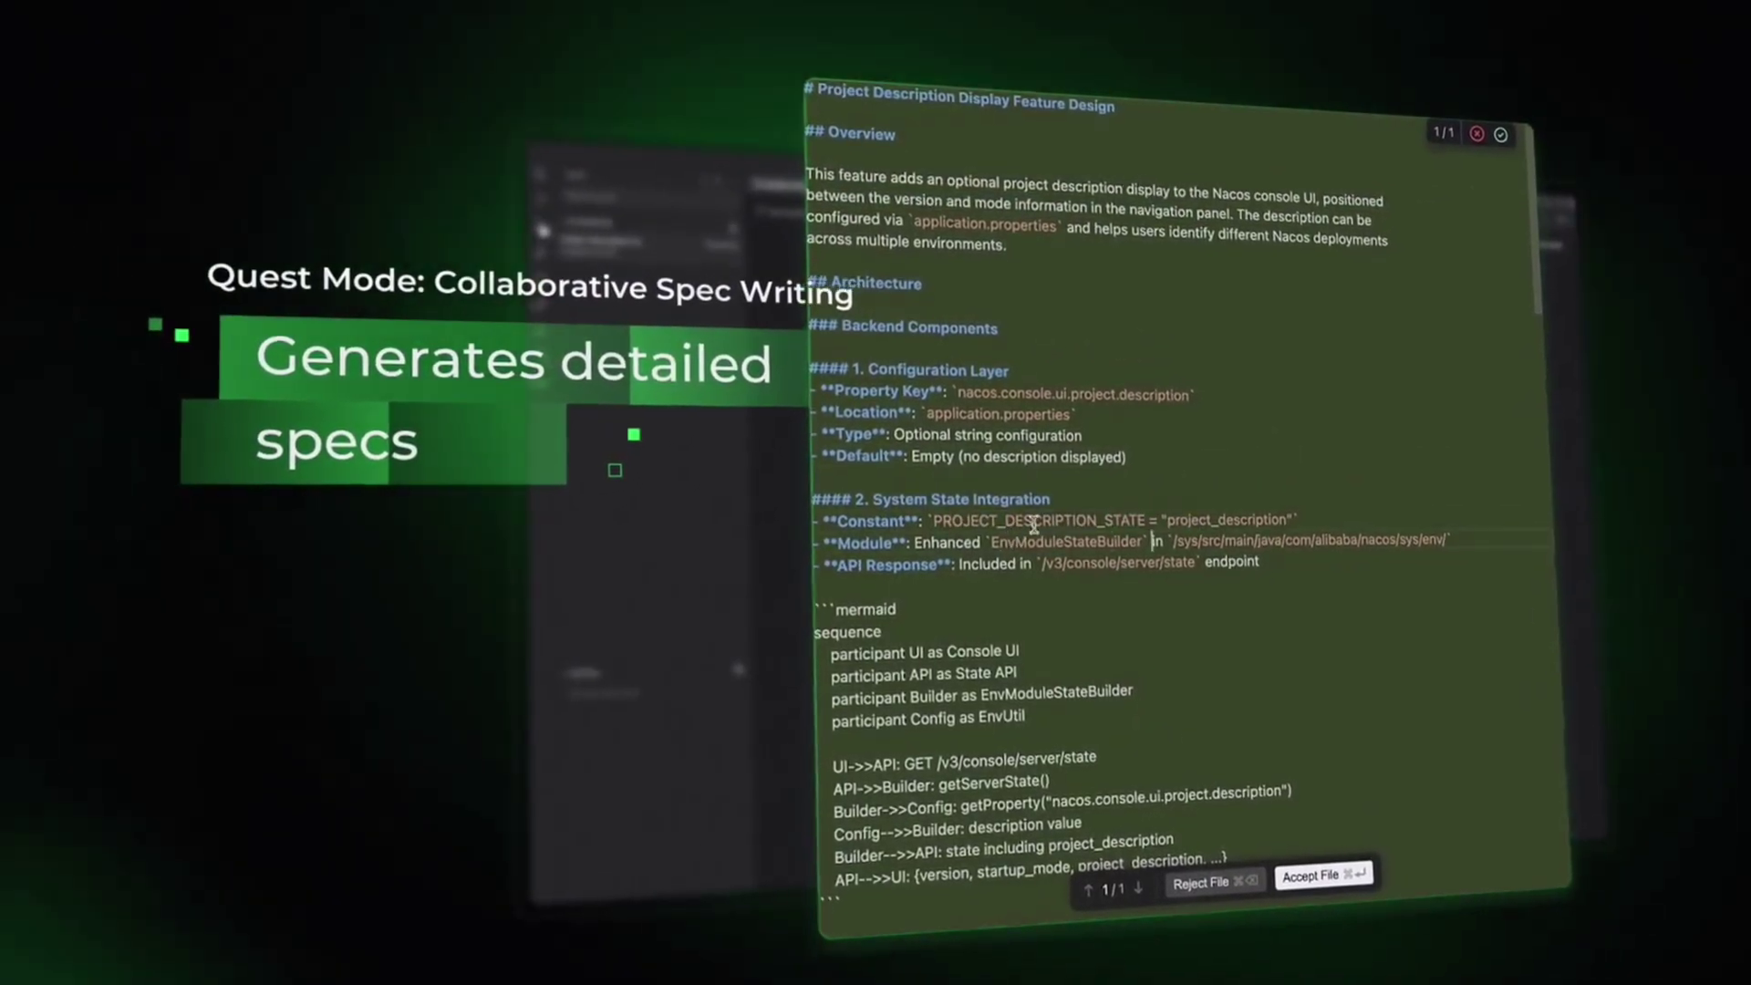
pyautogui.scroll(-10, 1111, 543)
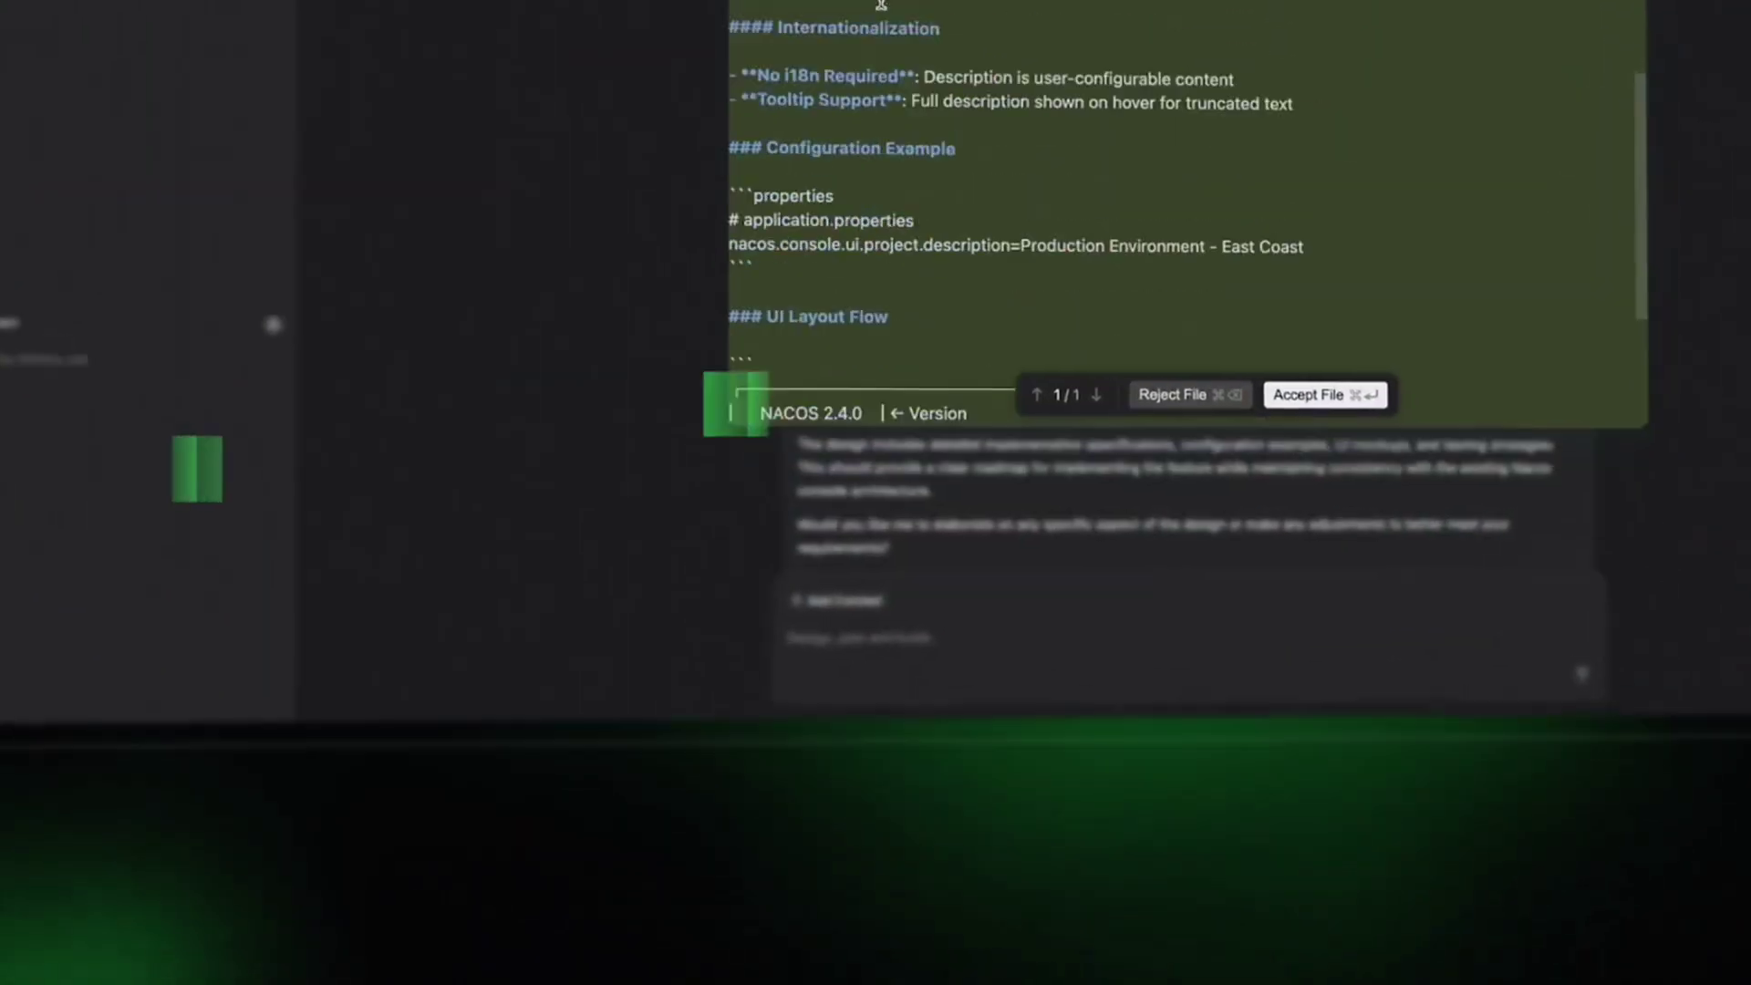
pyautogui.write('In thedesign spec, I found two problem:')
pyautogui.hotkey('shift', 'Return')
pyautogui.write('1. the description display should under mode, not be')
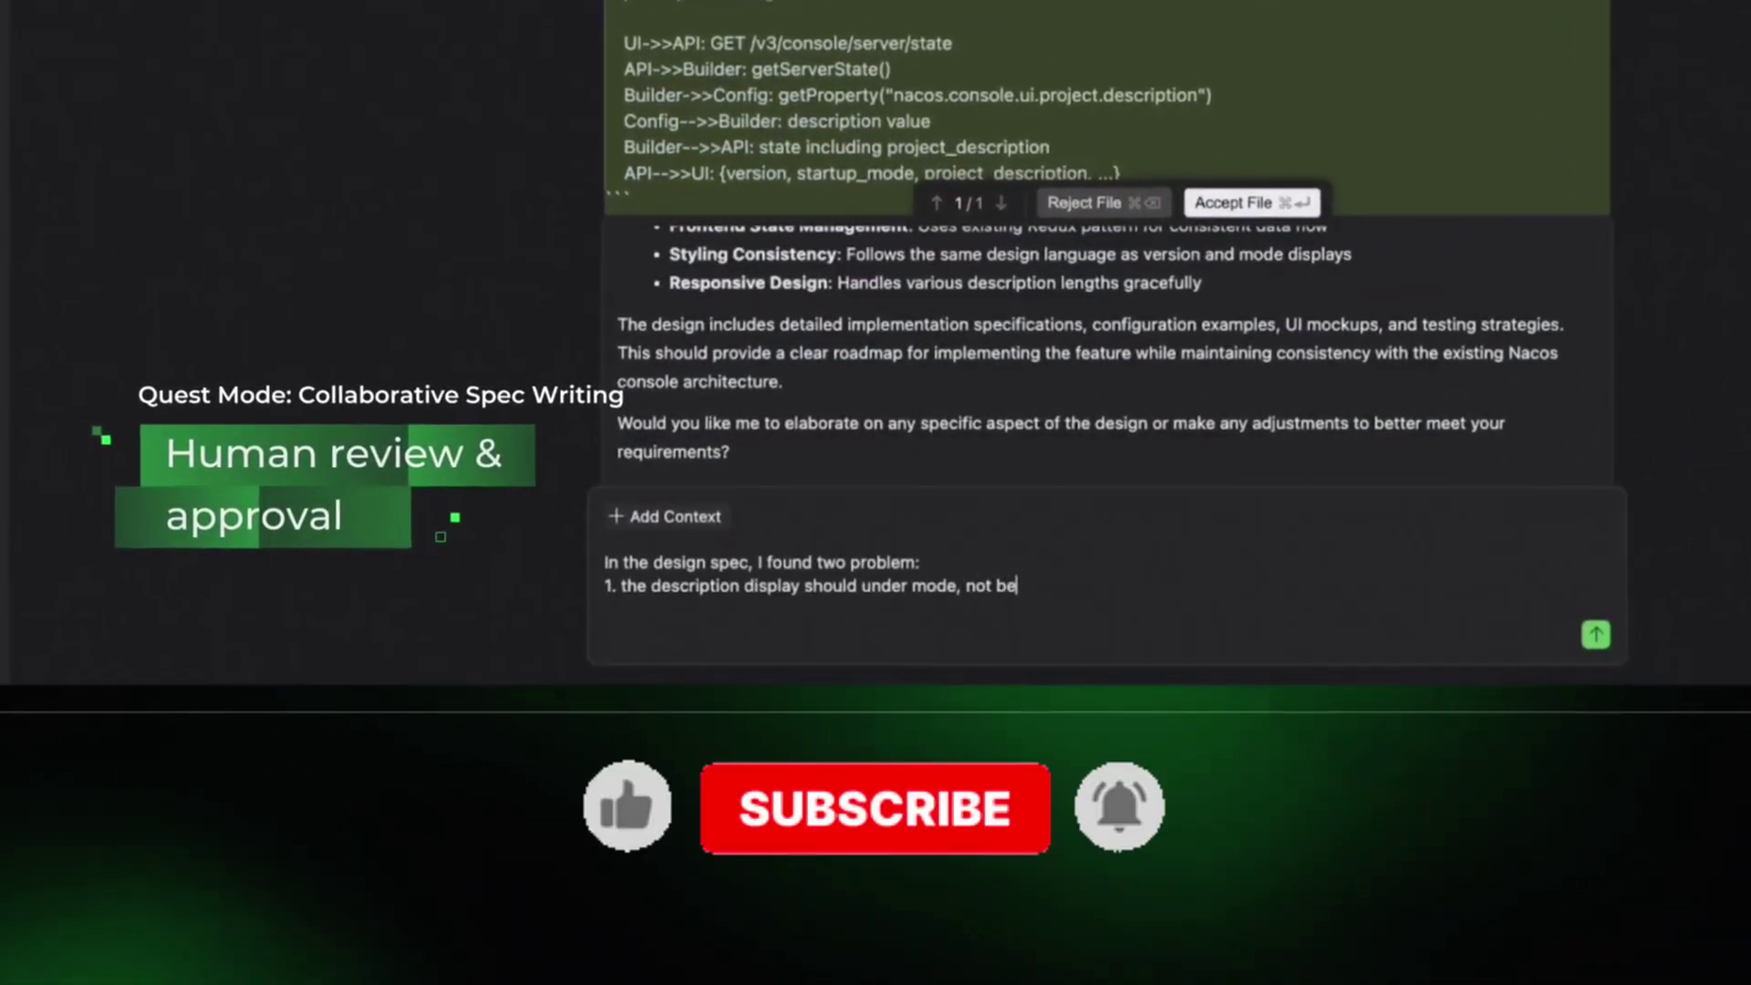
pyautogui.write('wteen version and mode.')
pyautogui.hotkey('shift', 'Return')
pyautogui.write('2. ')
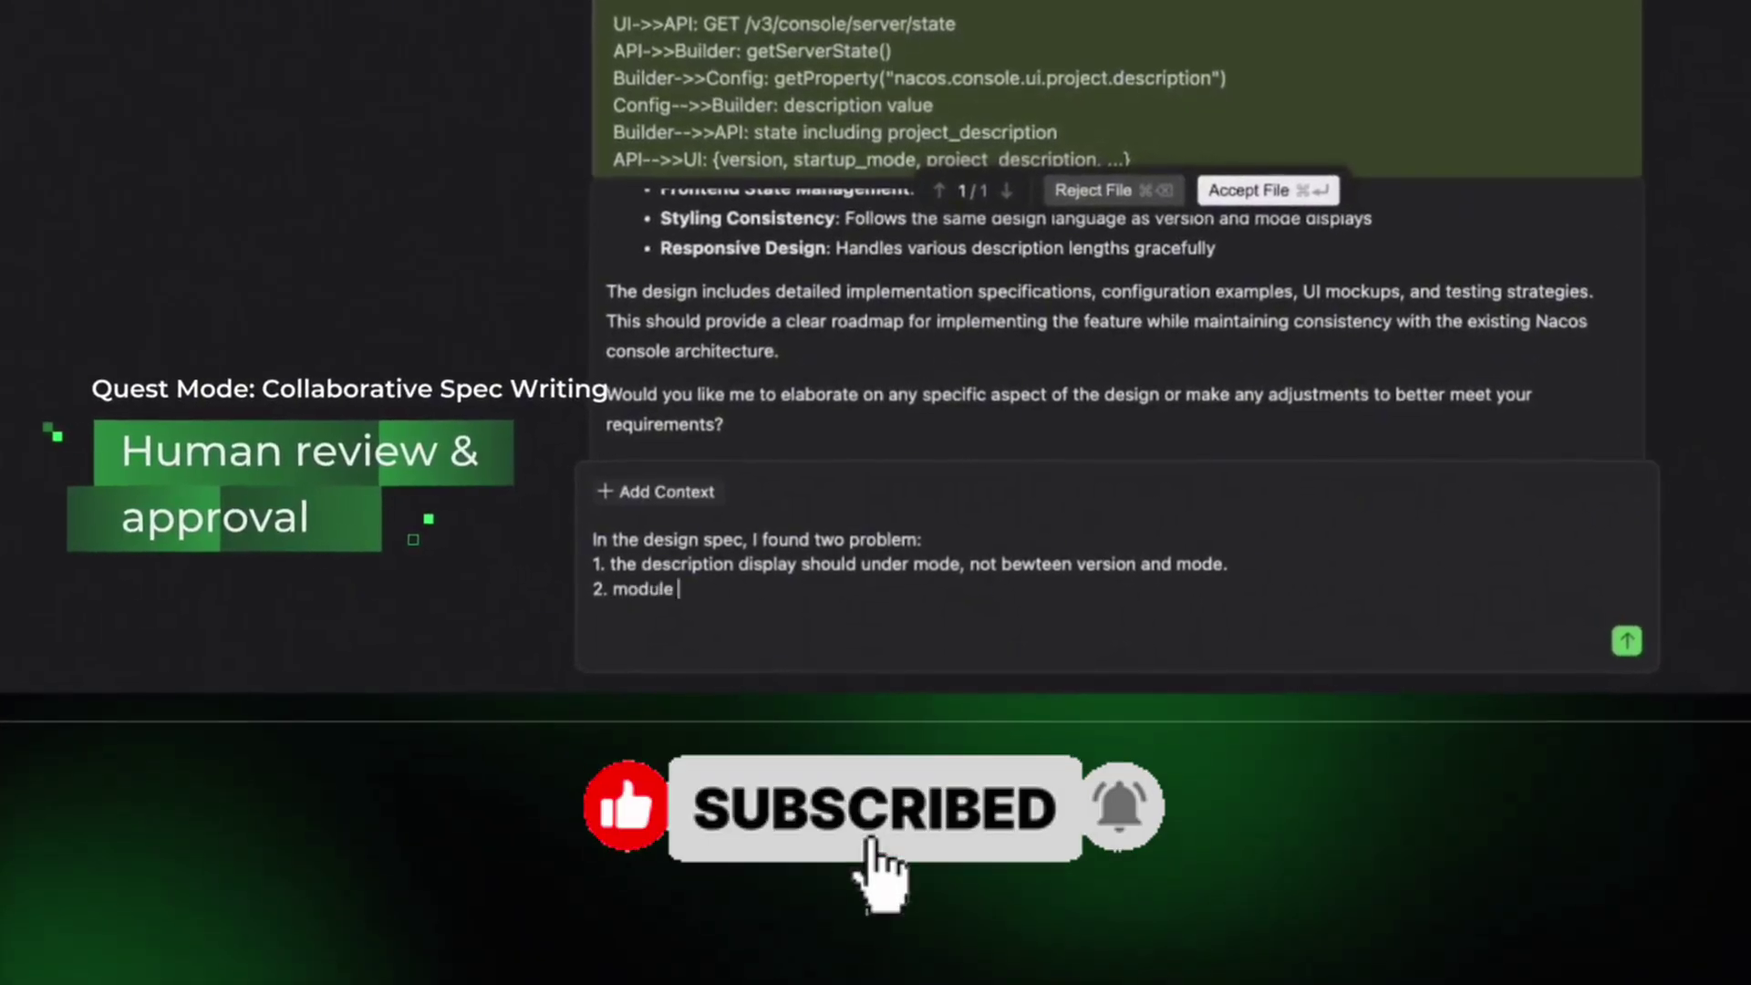
pyautogui.write('State build should not use Env module builder, should us')
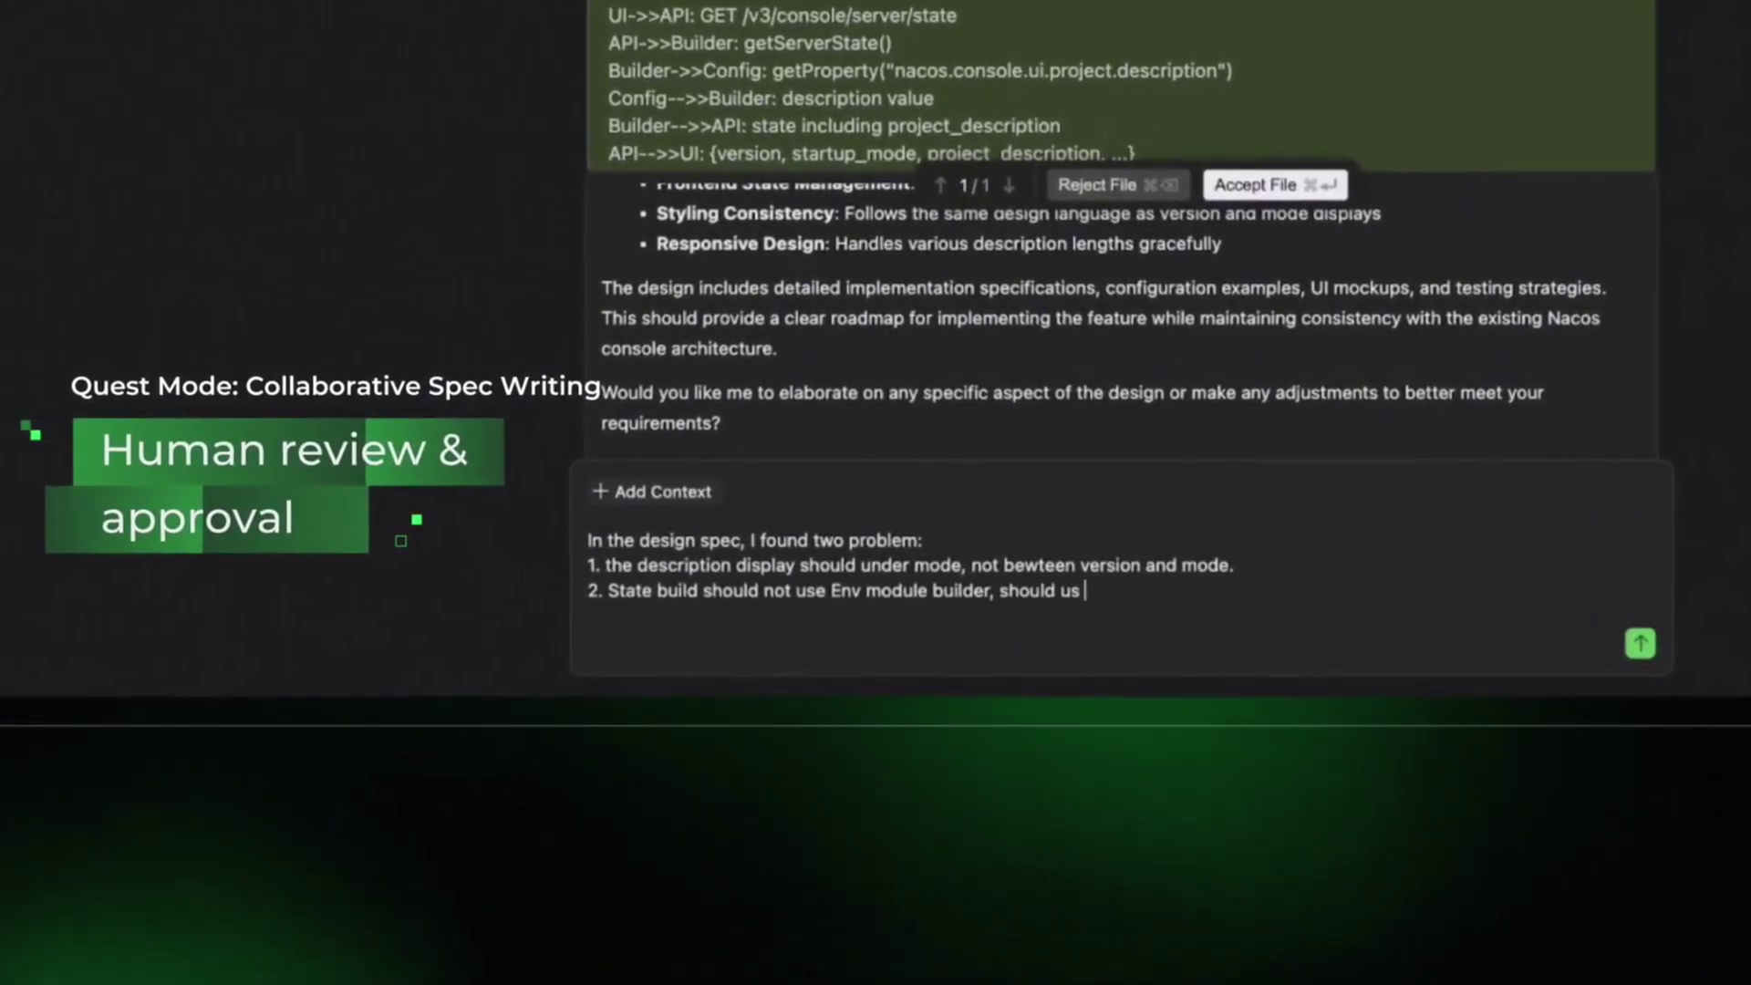
pyautogui.write("e console's module builder.")
pyautogui.hotkey('shift', 'Return')
pyautogui.write('please redo the design and re')
pyautogui.press('Return')
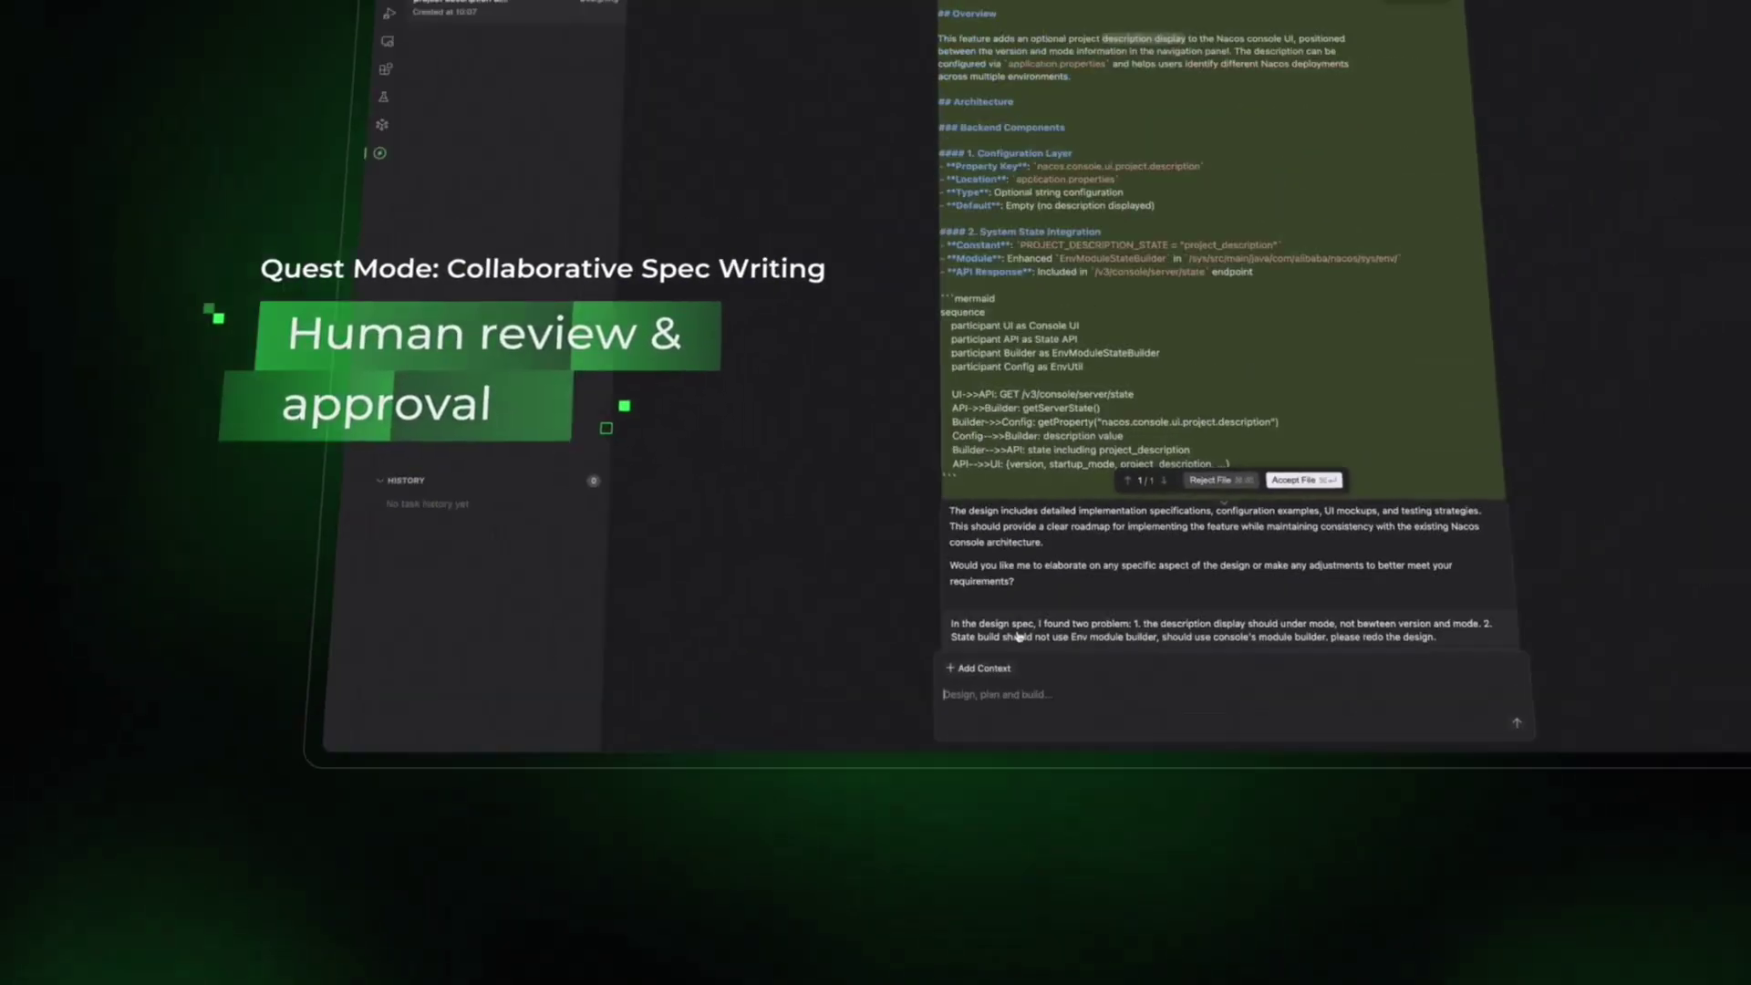